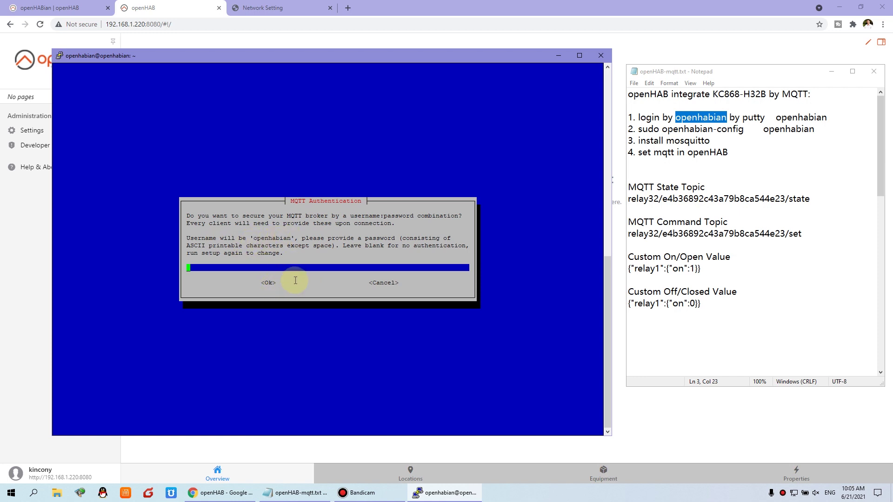
# Complete Mosquitto setup with no broker password, exit openHABian, and close the PuTTY window.
pyautogui.press('Return')
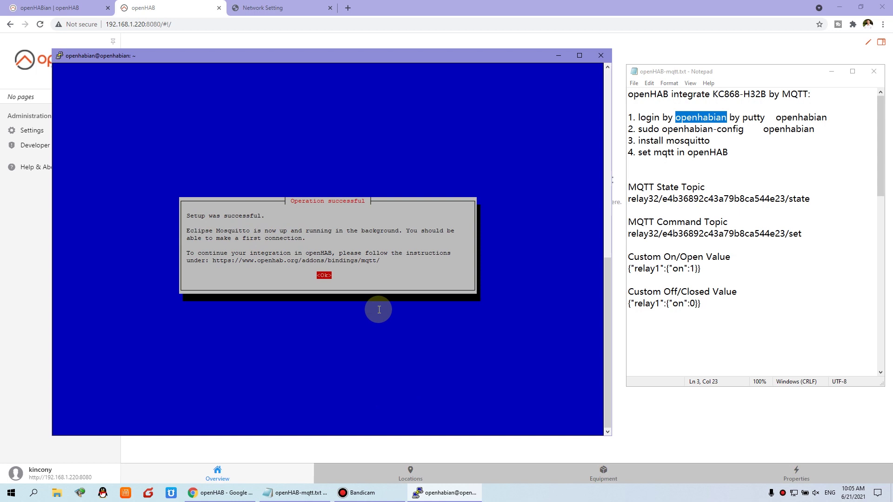
pyautogui.press('Return')
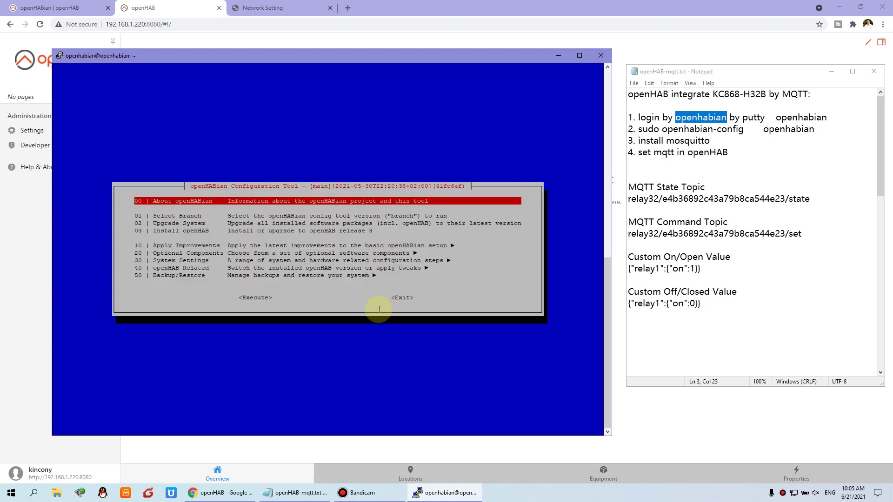
pyautogui.press('Down')
pyautogui.press('Down')
pyautogui.press('Down')
pyautogui.press('Down')
pyautogui.press('Down')
pyautogui.press('Down')
pyautogui.press('Down')
pyautogui.press('Down')
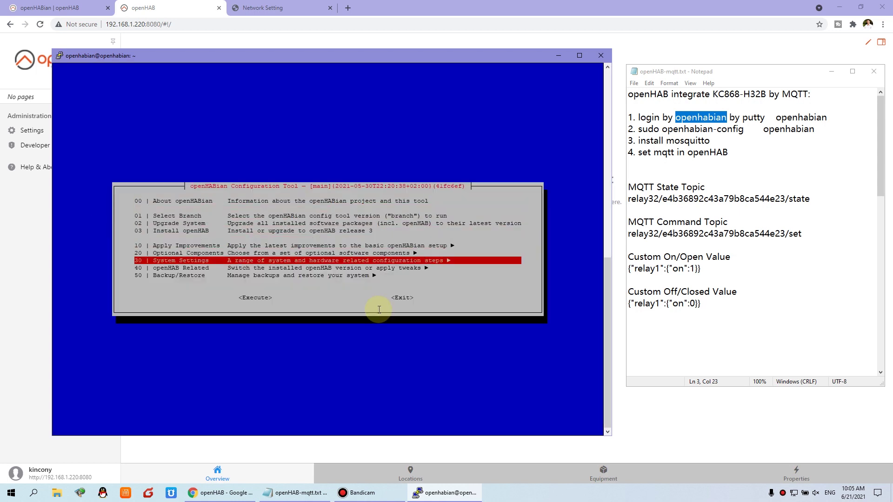
pyautogui.press('Tab')
pyautogui.press('Tab')
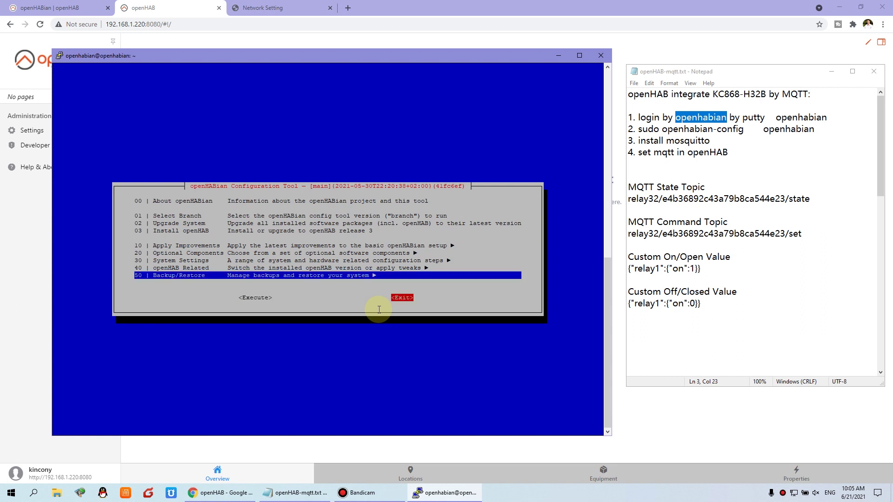
pyautogui.press('Return')
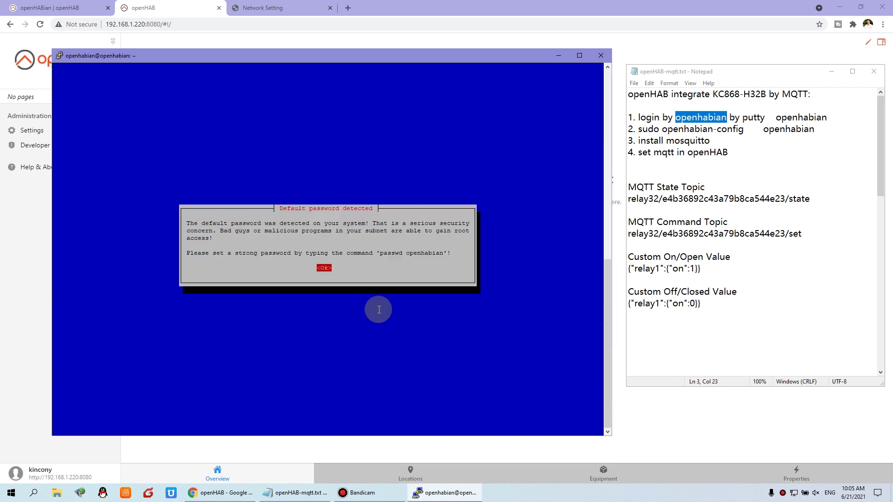
pyautogui.press('Return')
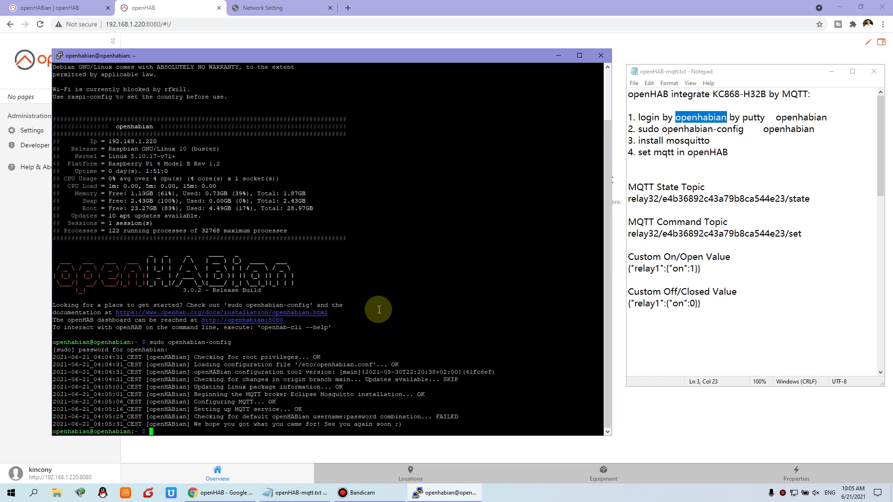
pyautogui.click(600, 56)
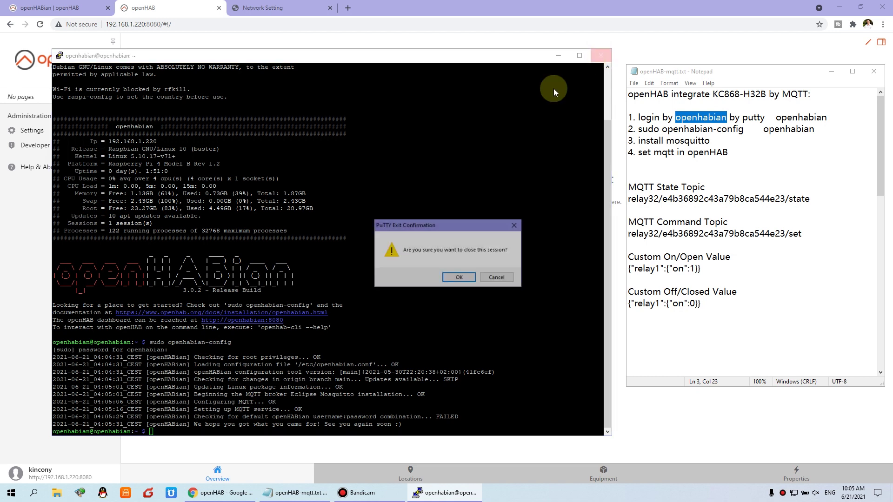
# Confirm closing PuTTY and reload the openHAB overview page in the browser.
pyautogui.click(465, 278)
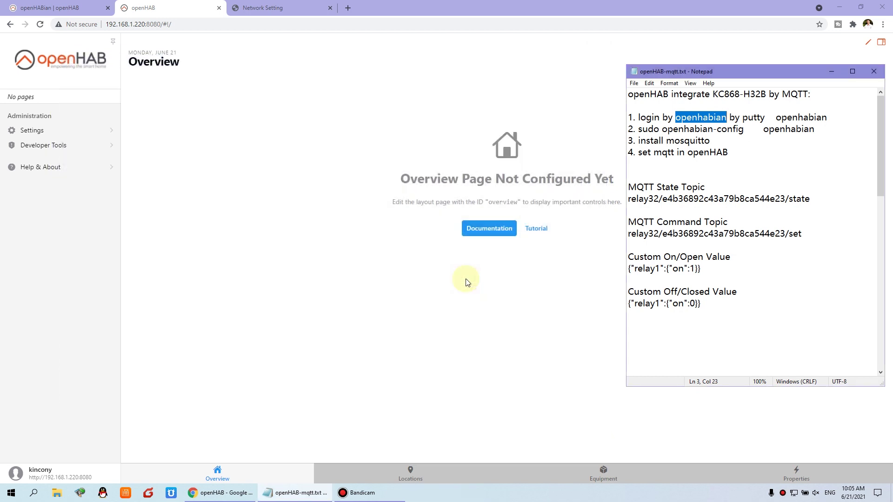
pyautogui.click(313, 177)
pyautogui.click(41, 26)
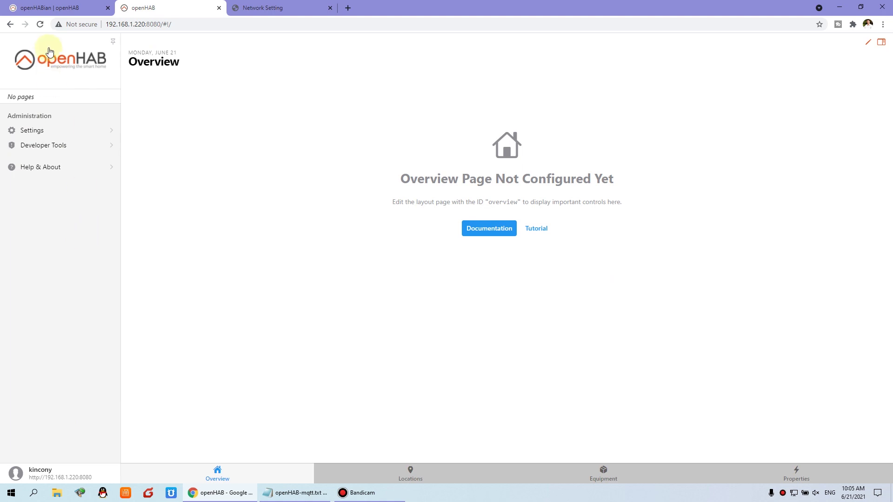
# Install the MQTT Binding from Settings > Bindings, then return to Settings.
pyautogui.click(33, 132)
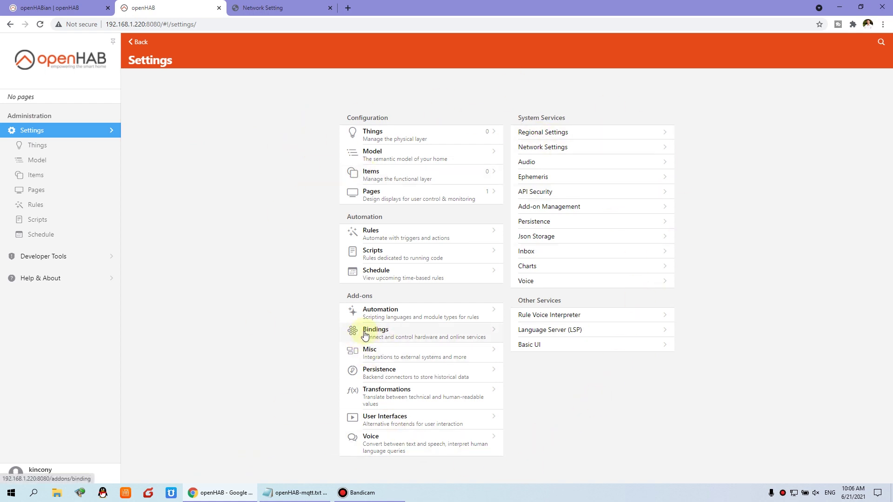
pyautogui.click(402, 336)
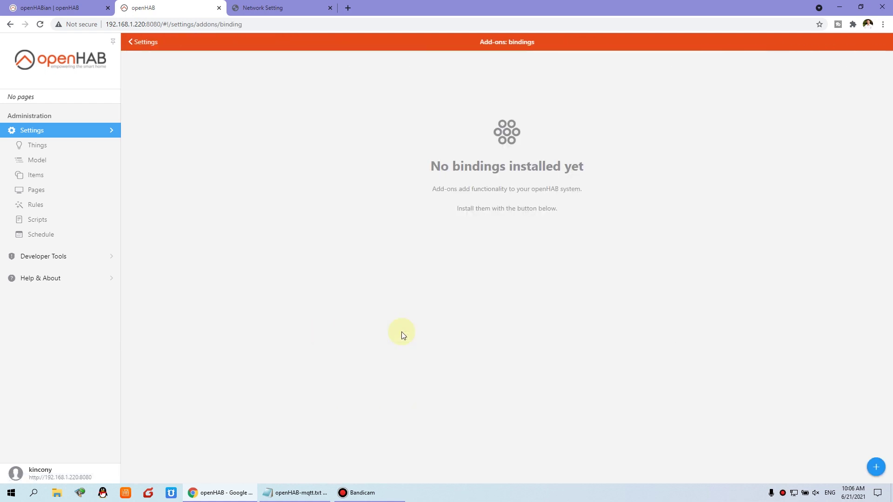
pyautogui.click(876, 468)
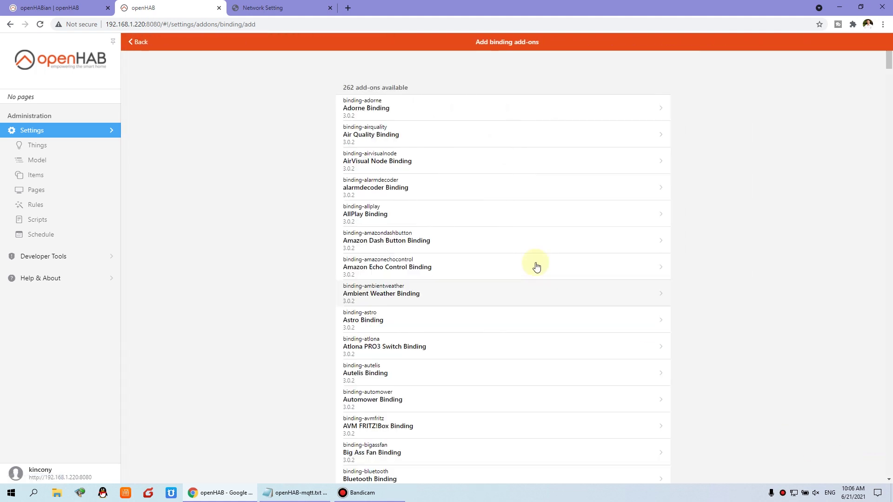
pyautogui.click(183, 58)
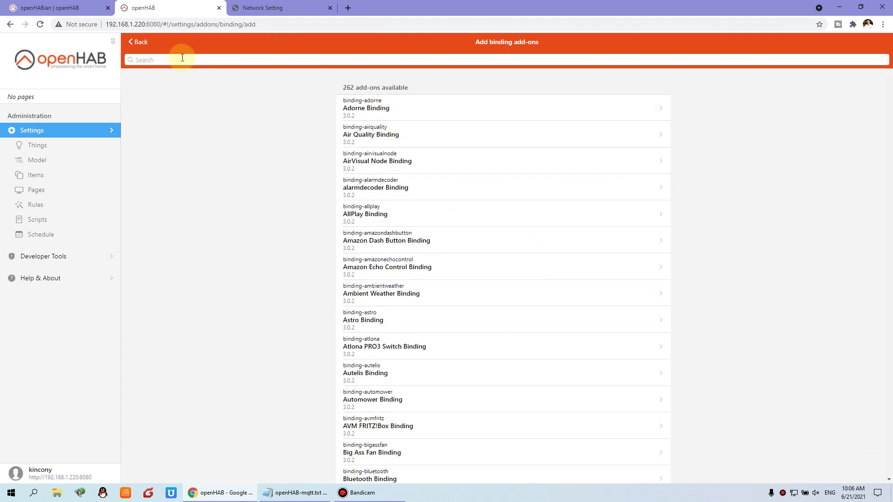
pyautogui.write('mqtt')
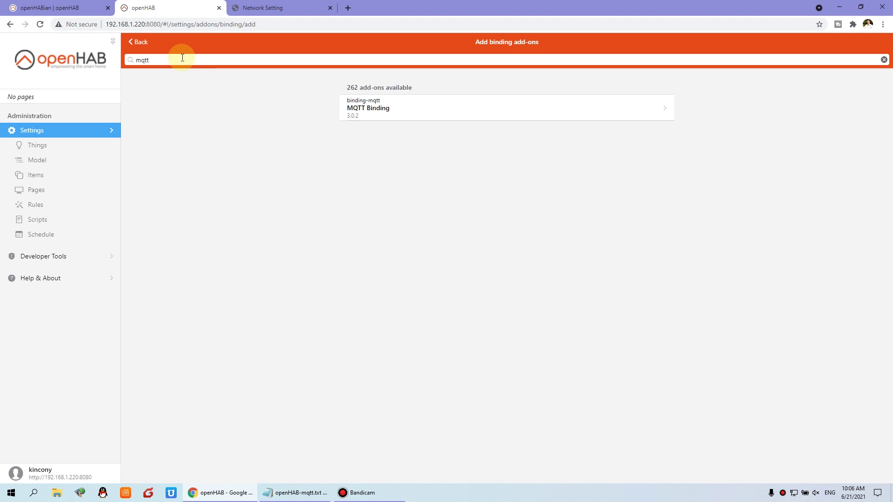
pyautogui.click(411, 112)
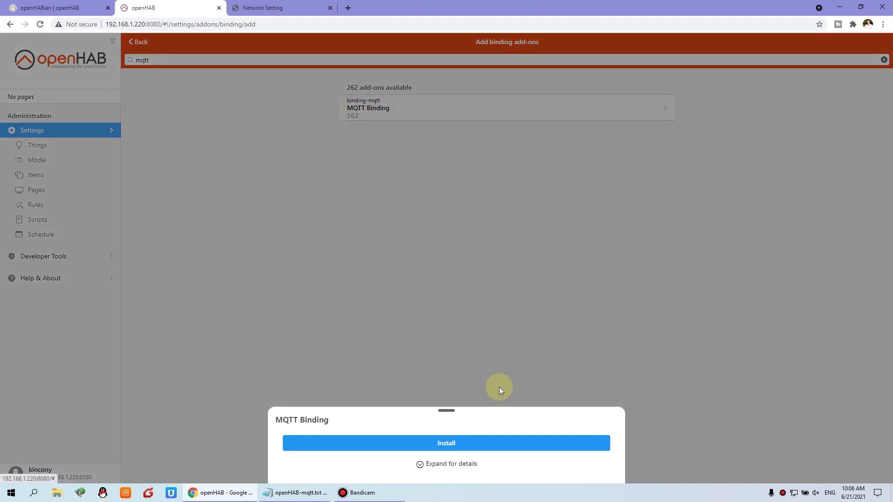
pyautogui.click(488, 443)
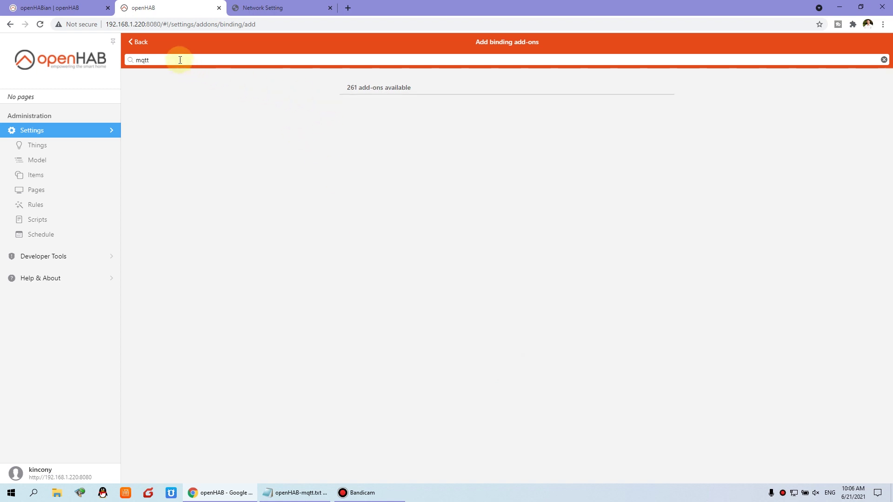
pyautogui.click(40, 132)
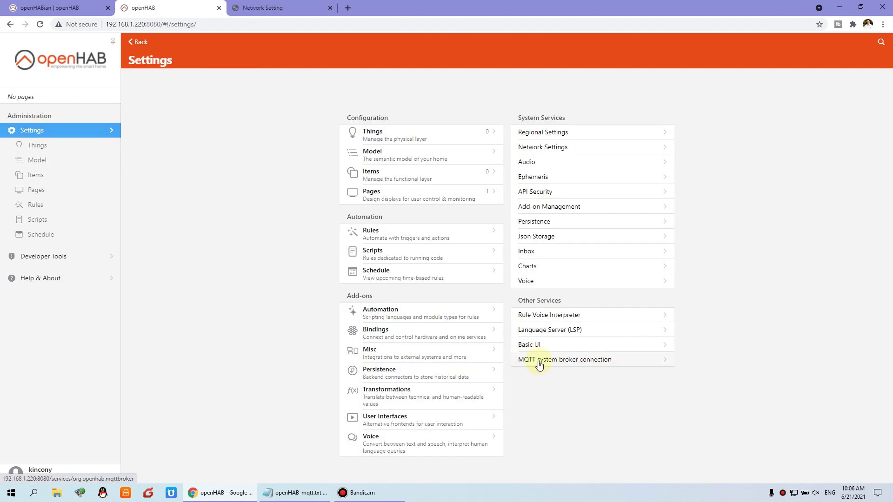
# Change the system broker connection's Broker Host to 192.168.1.220, check the username, and reveal the password.
pyautogui.click(603, 361)
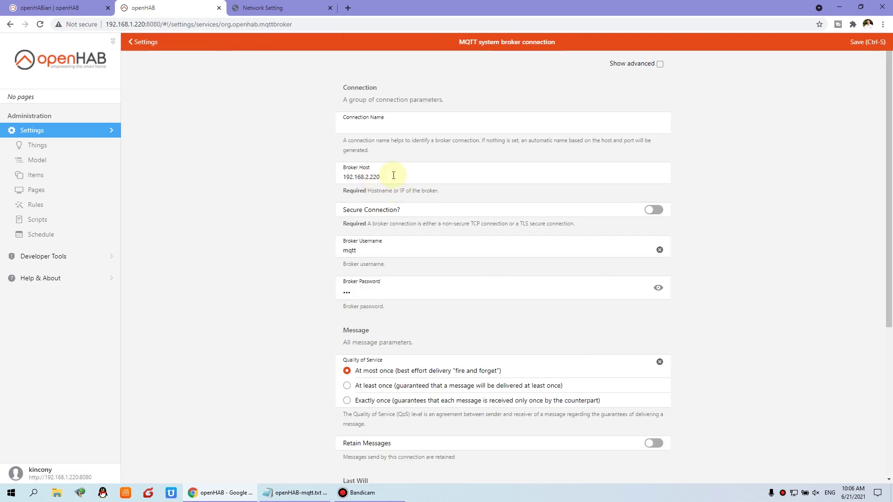
pyautogui.doubleClick(373, 176)
pyautogui.click(399, 176)
pyautogui.click(367, 178)
pyautogui.click(369, 249)
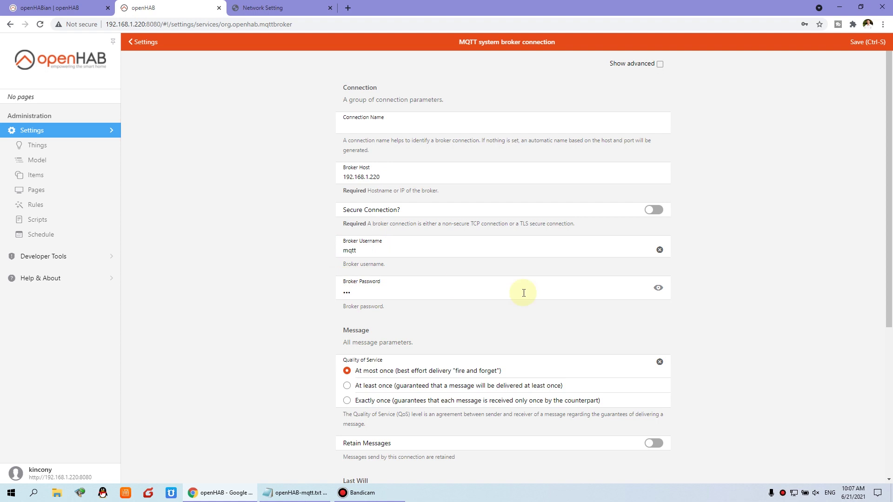
pyautogui.click(658, 288)
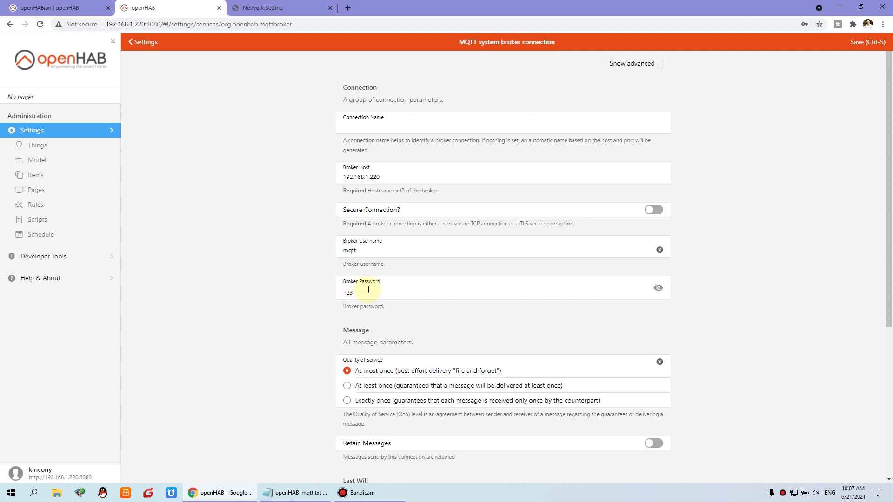
pyautogui.scroll(-5, 637, 349)
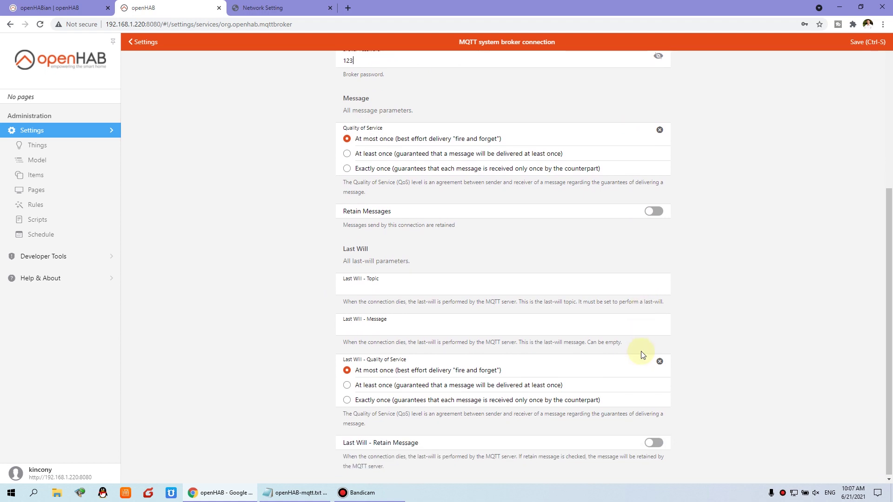
pyautogui.scroll(5, 642, 354)
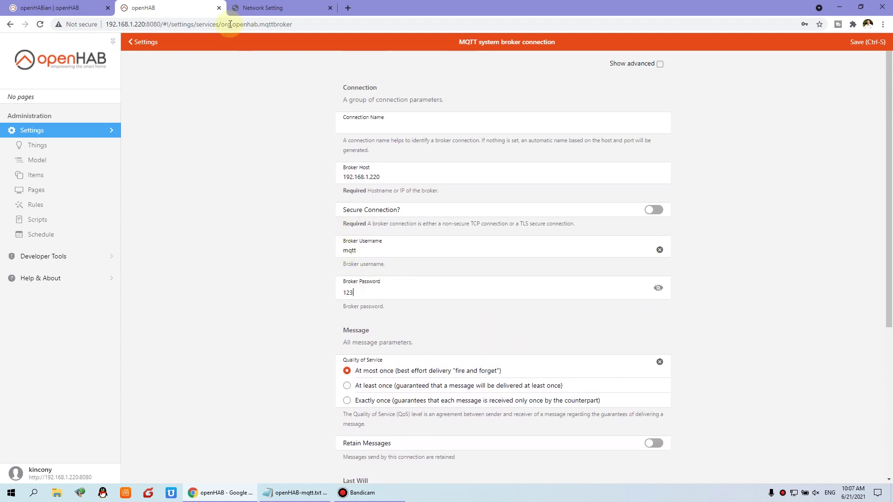
# Verify the KC868-H32B's Server IP 192.168.1.220, port 1883 and MQTT credentials, then go back to openHAB.
pyautogui.click(263, 8)
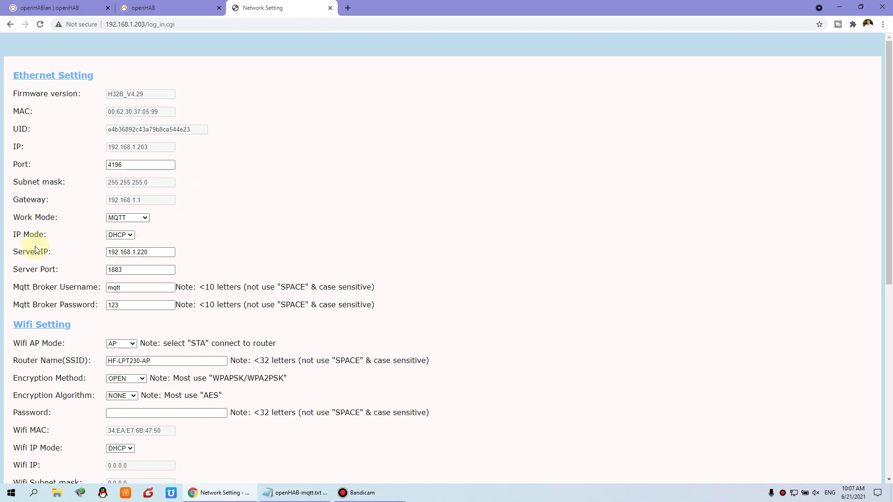
pyautogui.tripleClick(49, 252)
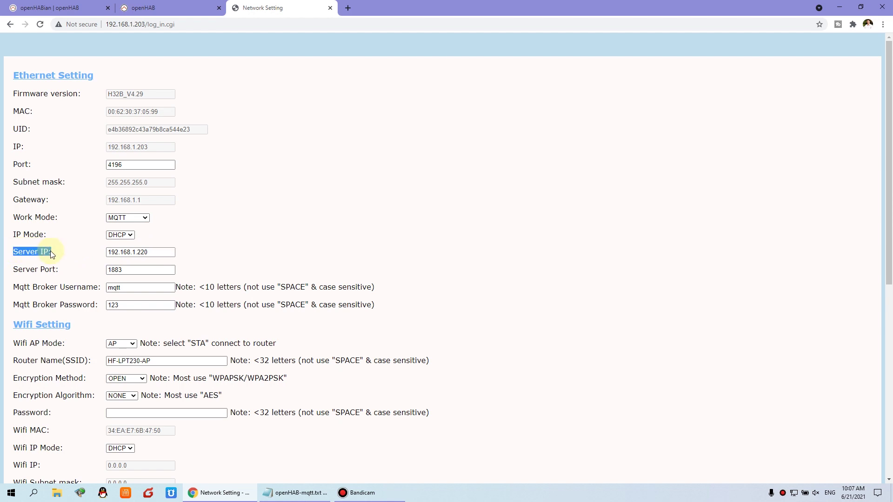
pyautogui.click(158, 253)
pyautogui.doubleClick(149, 252)
pyautogui.click(146, 253)
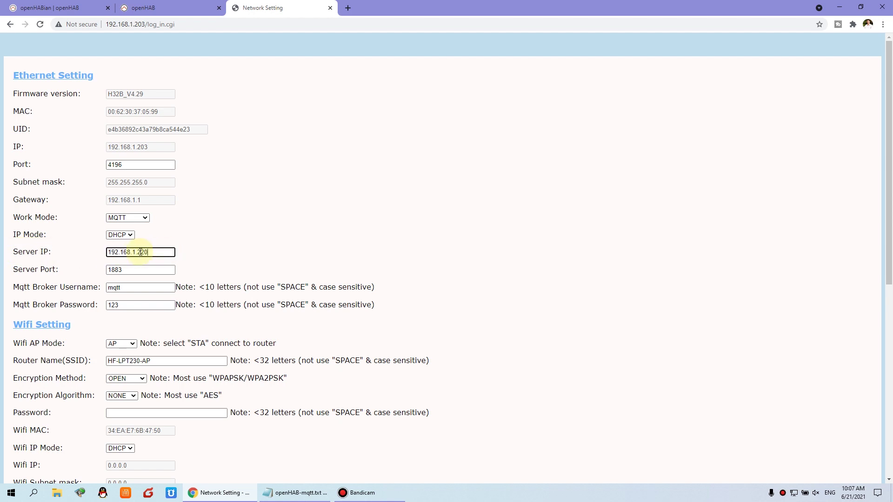
pyautogui.moveTo(125, 270); pyautogui.dragTo(99, 307)
pyautogui.click(166, 186)
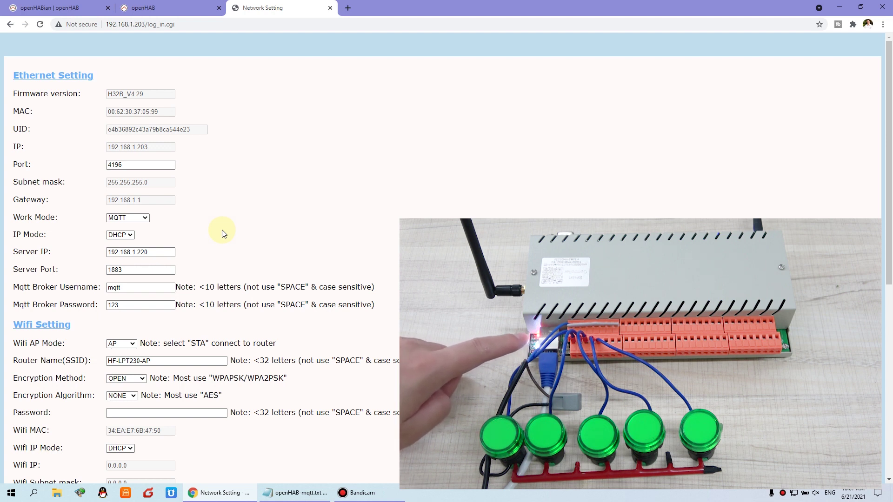
pyautogui.click(184, 5)
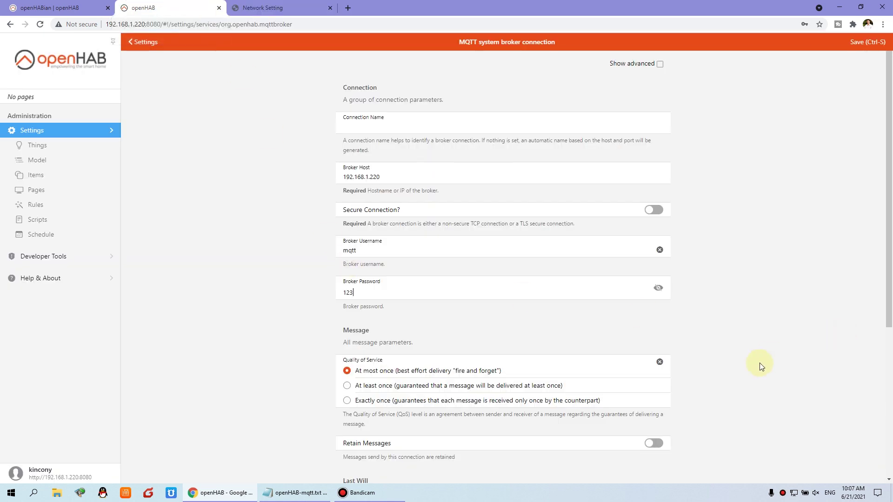
# Save the system broker connection and start adding a manual MQTT Broker thing.
pyautogui.click(865, 43)
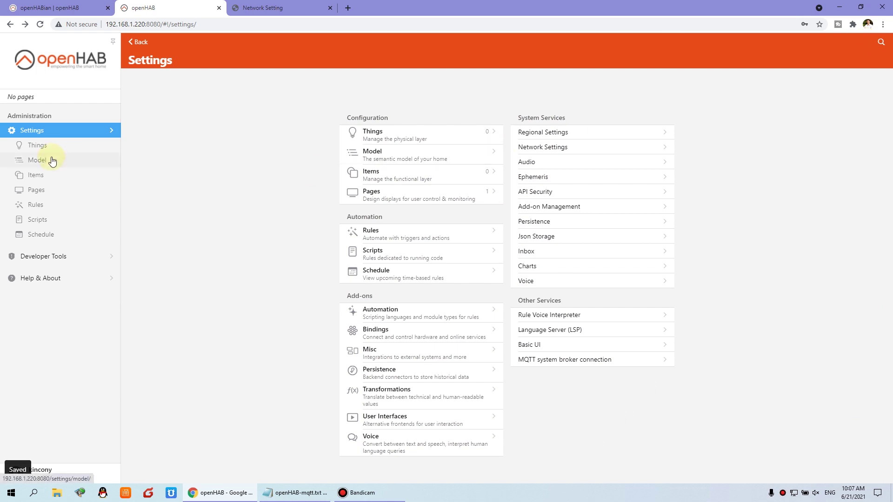
pyautogui.click(395, 134)
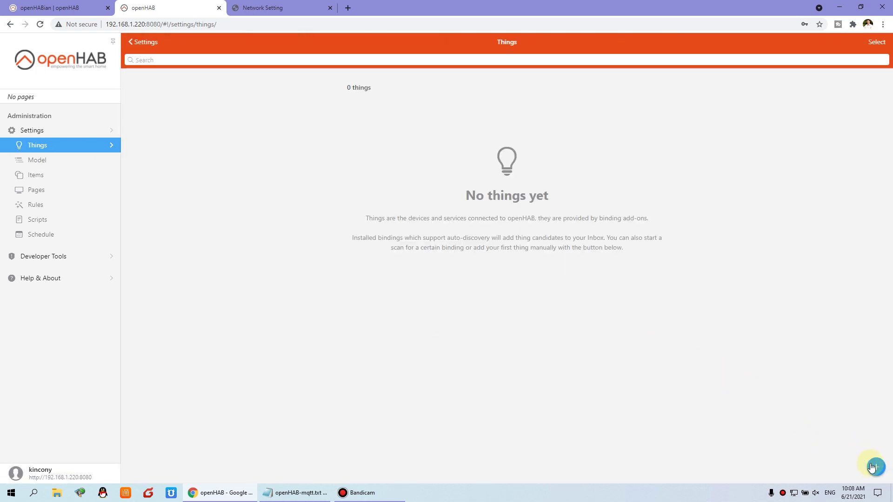
pyautogui.click(875, 469)
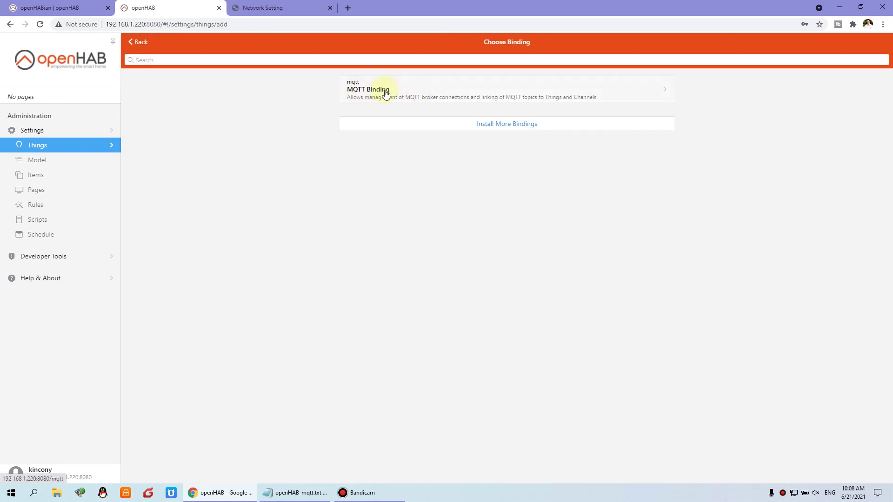
pyautogui.click(427, 92)
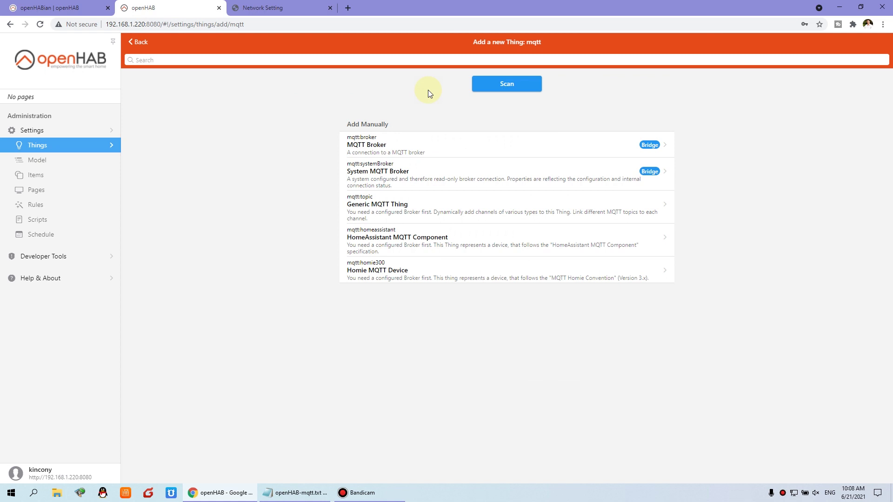
pyautogui.click(452, 149)
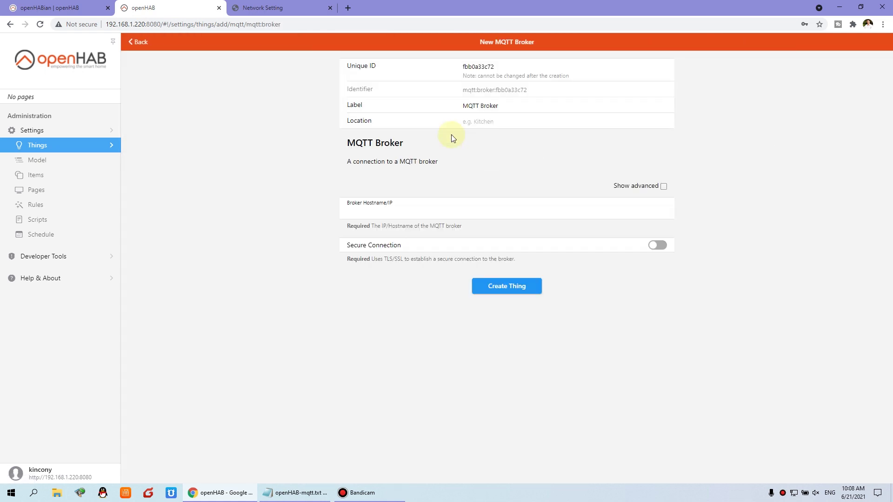
# Create the MQTT Broker thing with Unique ID mqtt_broker and hostname 192.168.1.220.
pyautogui.moveTo(508, 65); pyautogui.dragTo(391, 65)
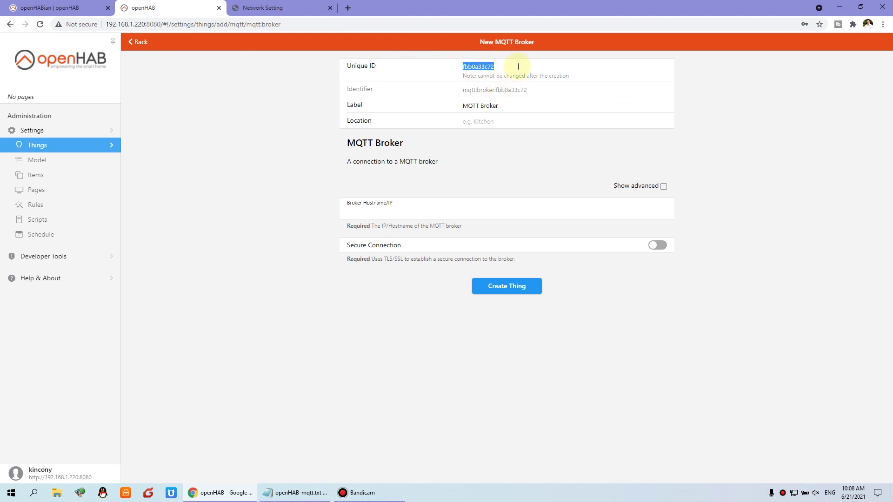
pyautogui.write('mqtt')
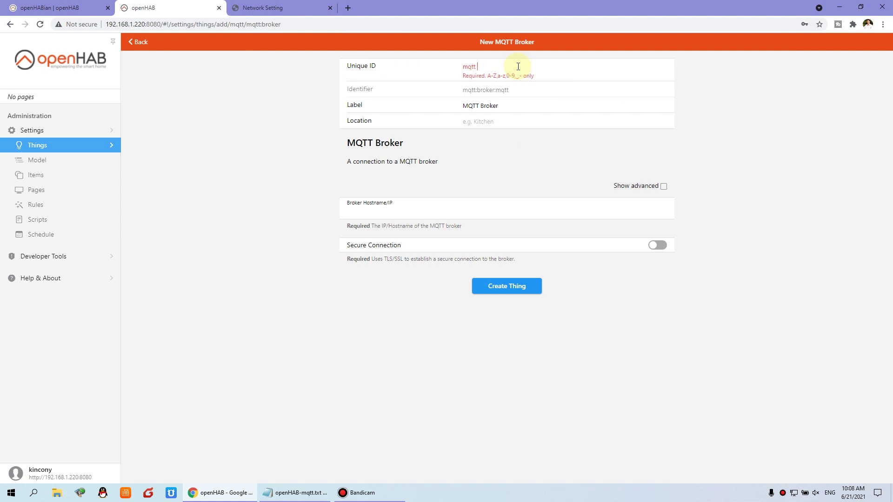
pyautogui.press('BackSpace')
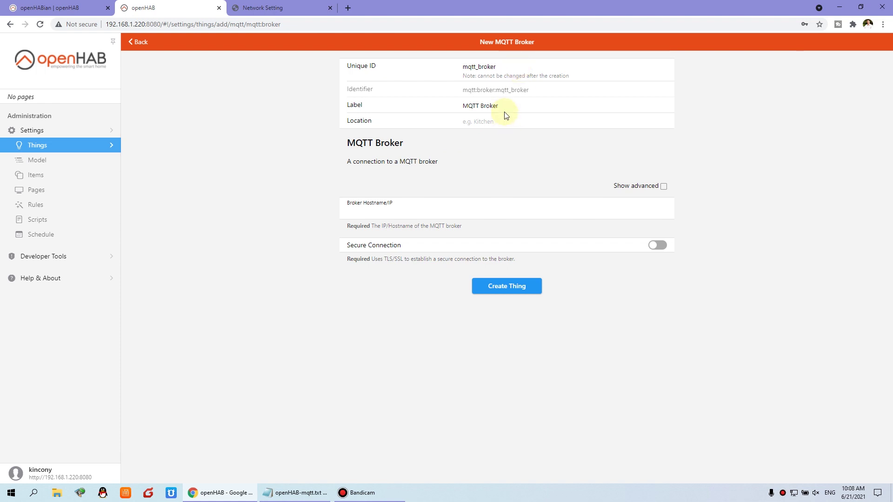
pyautogui.click(391, 208)
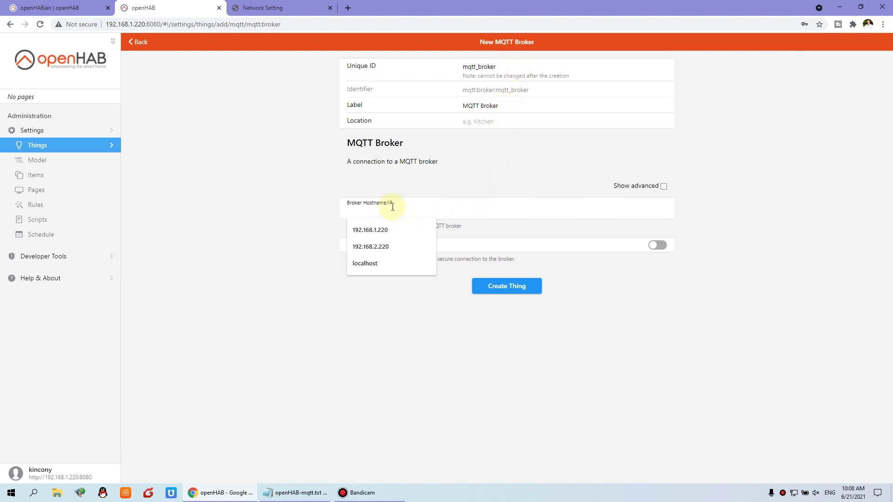
pyautogui.click(392, 230)
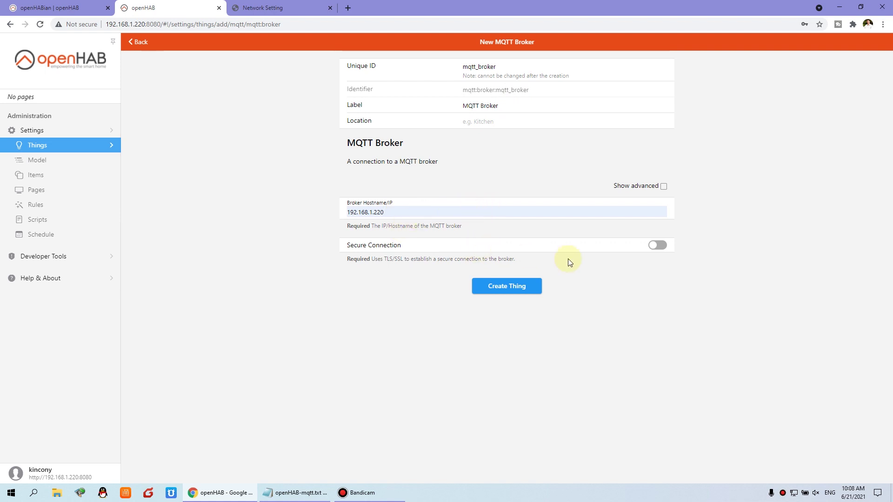
pyautogui.click(663, 187)
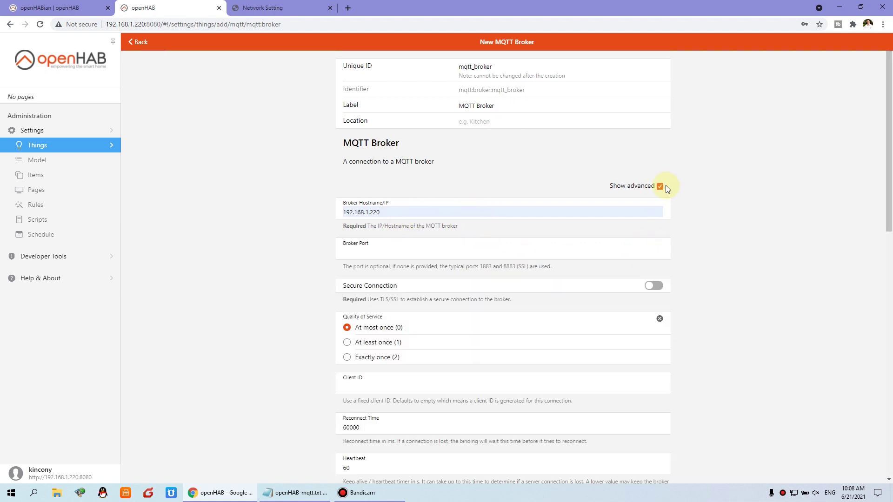
pyautogui.click(660, 186)
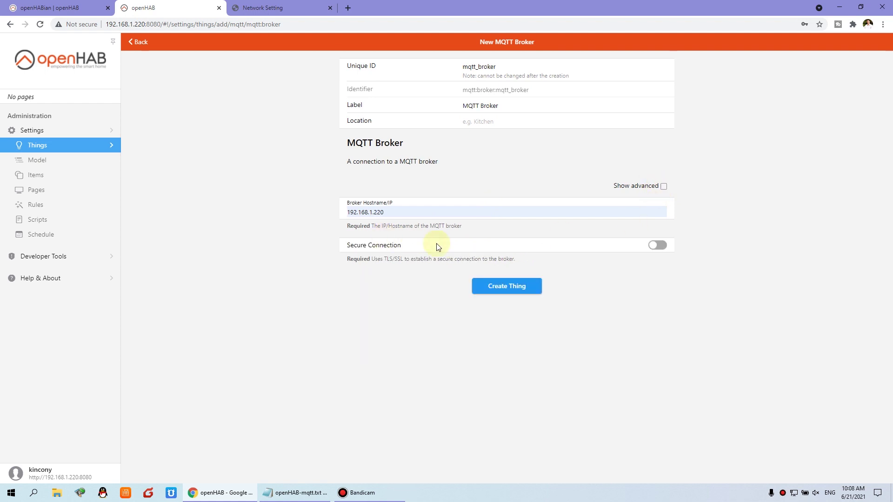
pyautogui.click(523, 292)
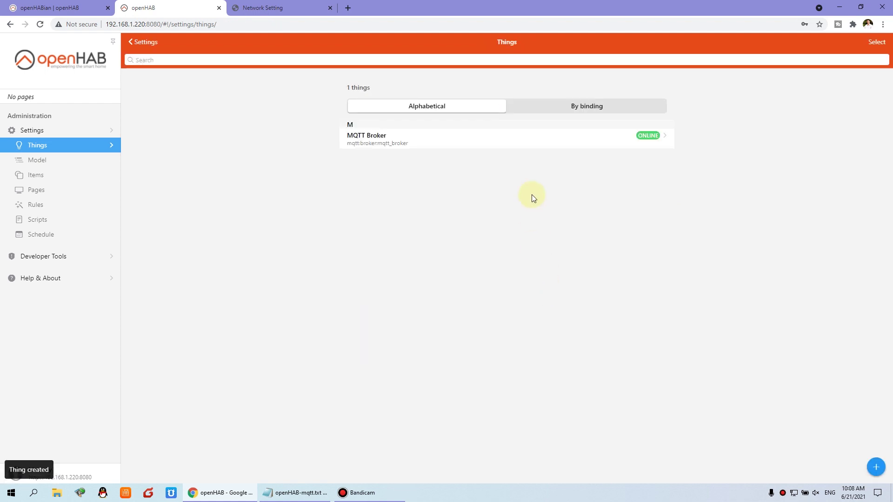
pyautogui.click(630, 148)
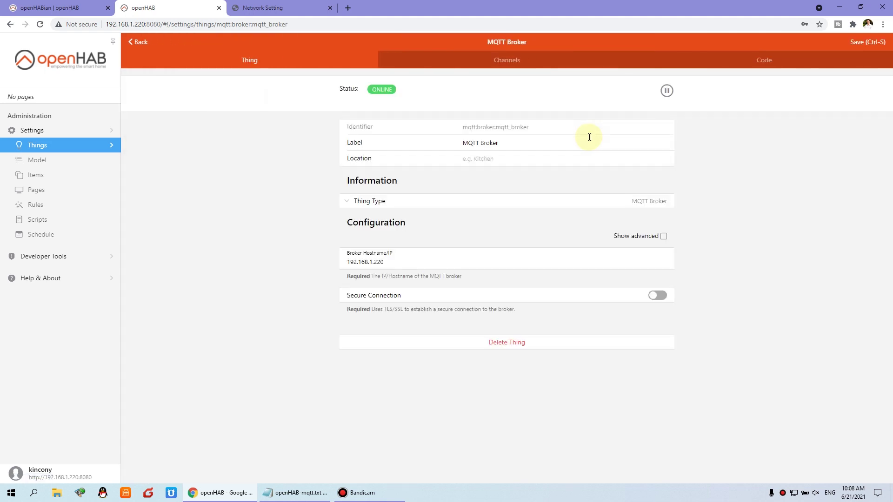
# Enter the broker username and password in the MQTT Broker thing's advanced settings.
pyautogui.click(660, 236)
pyautogui.scroll(-7, 701, 363)
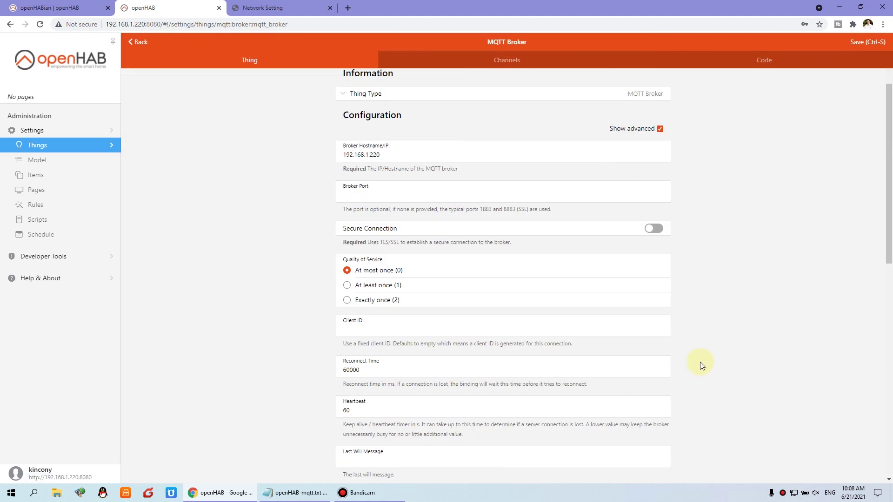
pyautogui.scroll(-2, 701, 364)
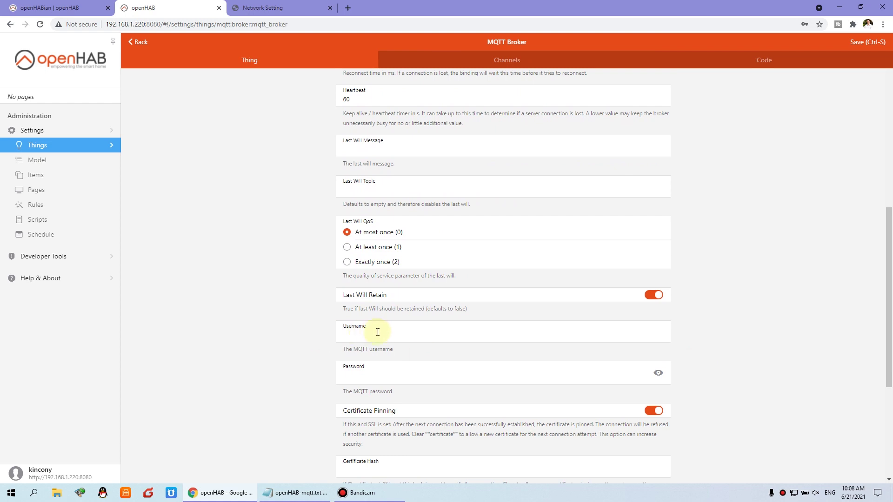
pyautogui.click(378, 332)
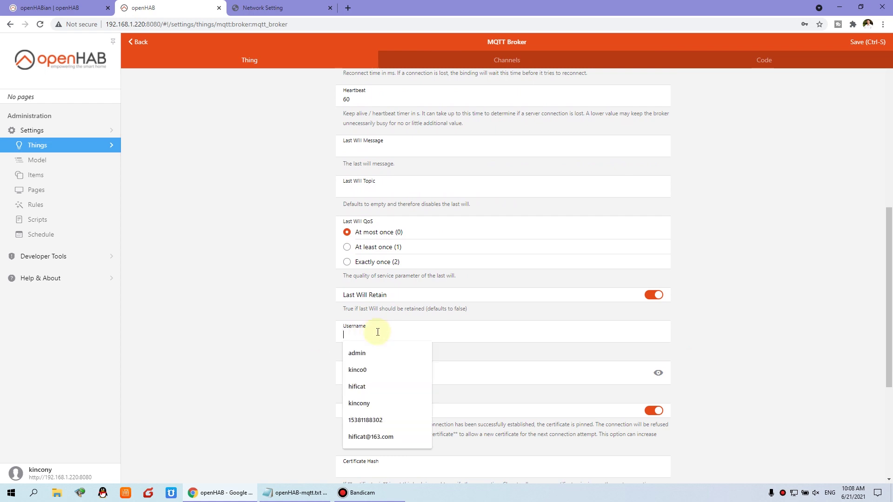
pyautogui.write('mqtt')
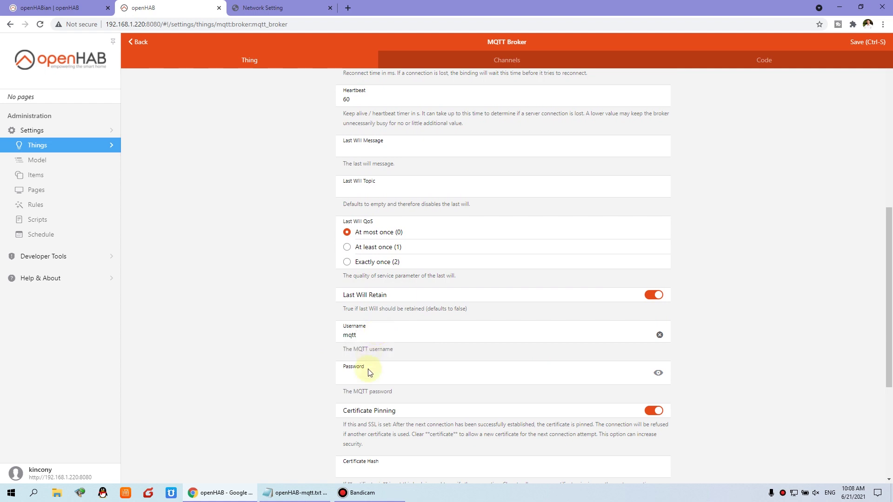
pyautogui.click(378, 377)
pyautogui.write('123')
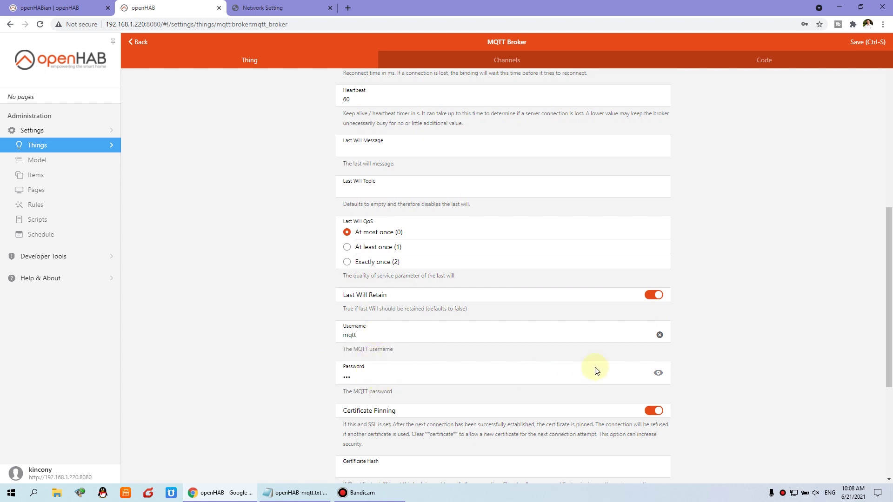
pyautogui.click(658, 373)
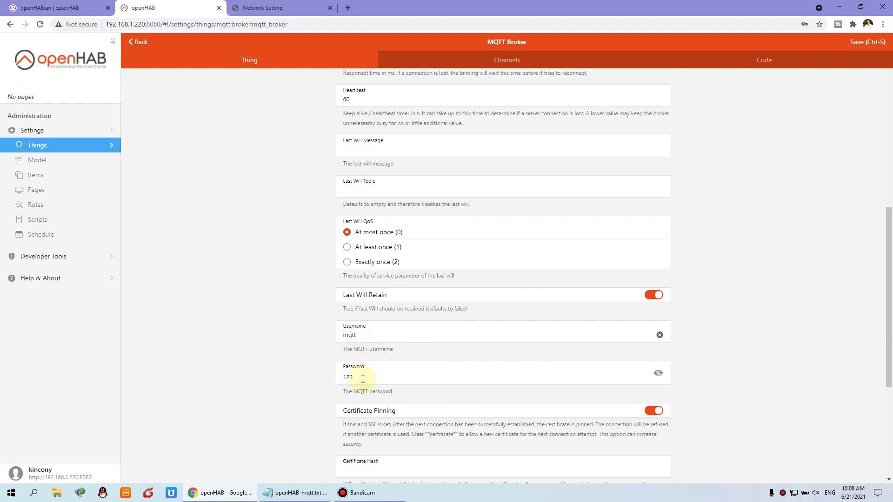
# Cross-check the credentials against the relay board, then save and return to Things.
pyautogui.click(278, 6)
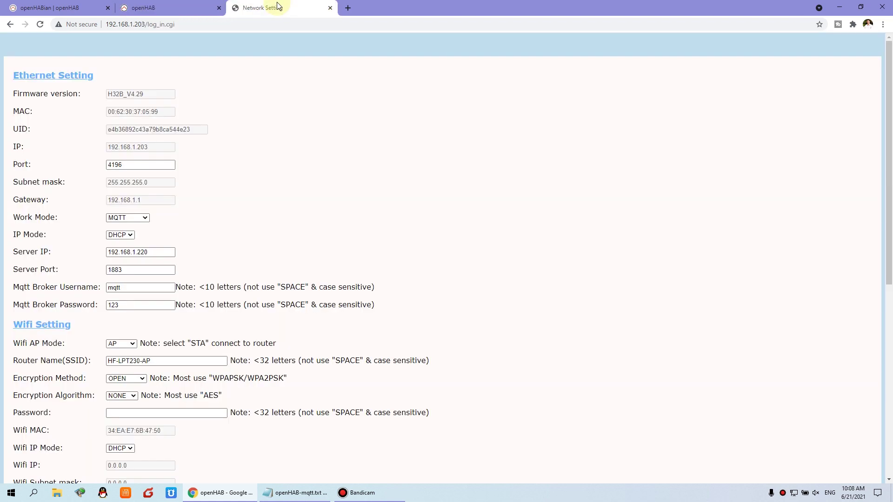
pyautogui.click(176, 11)
pyautogui.scroll(-5, 690, 378)
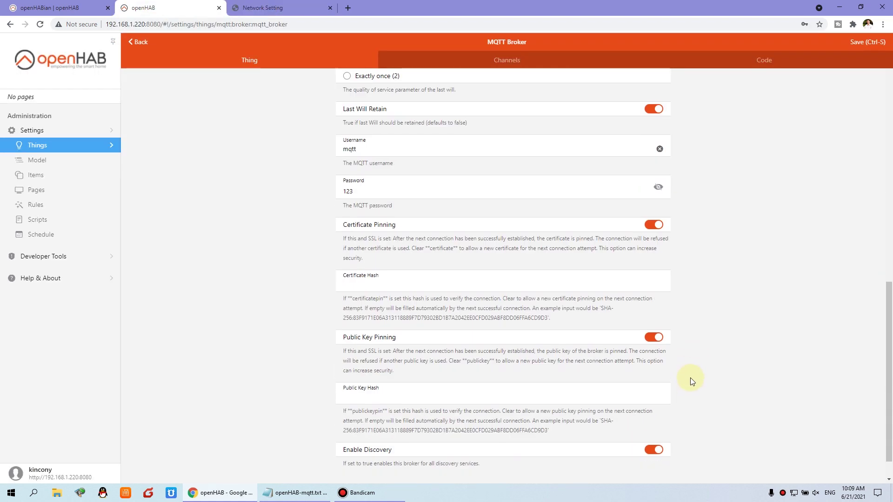
pyautogui.click(870, 46)
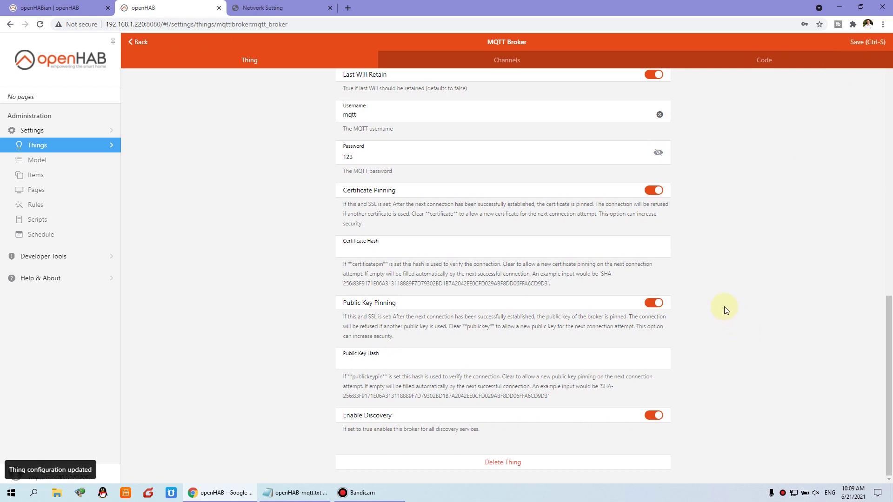
pyautogui.click(137, 41)
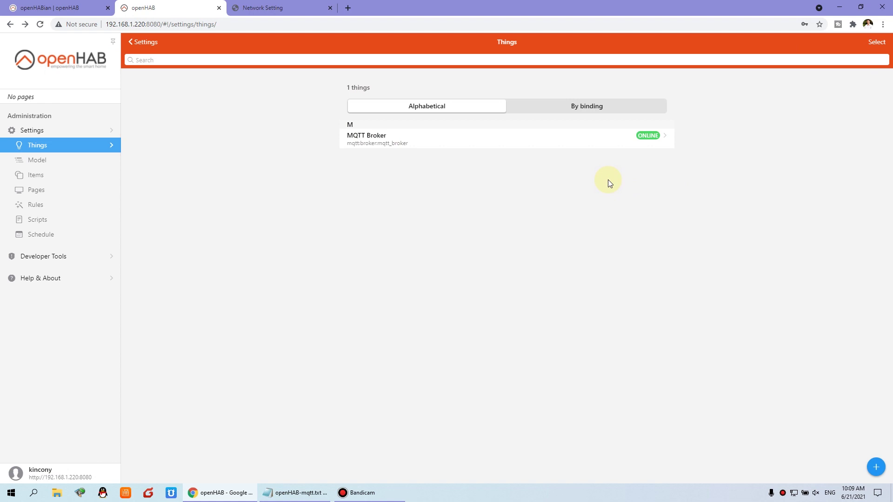
# Start a new Generic MQTT Thing under the MQTT Binding.
pyautogui.click(39, 147)
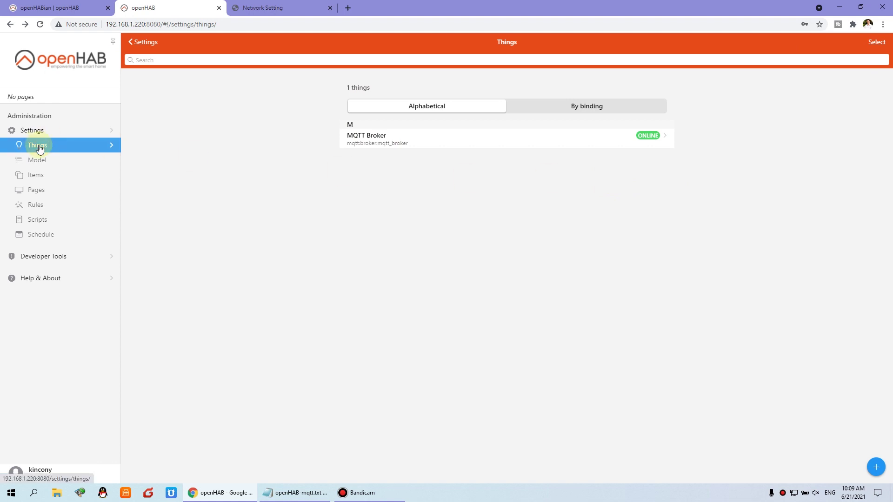
pyautogui.click(53, 131)
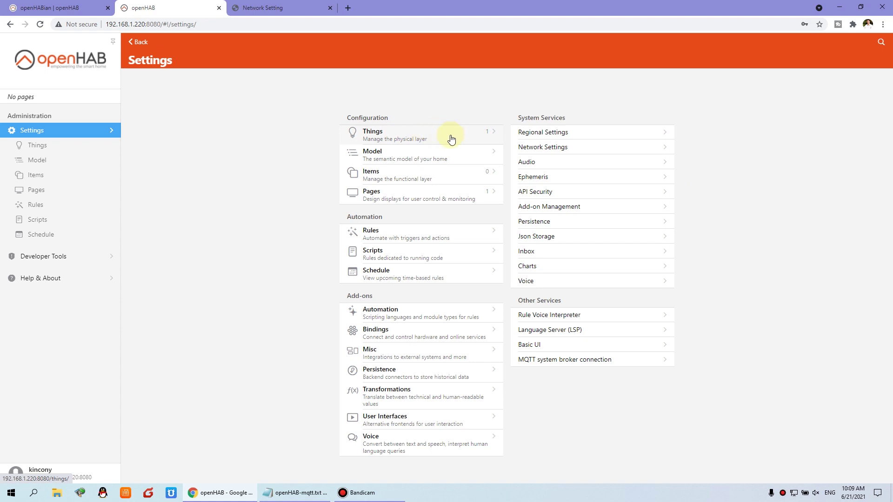
pyautogui.click(453, 137)
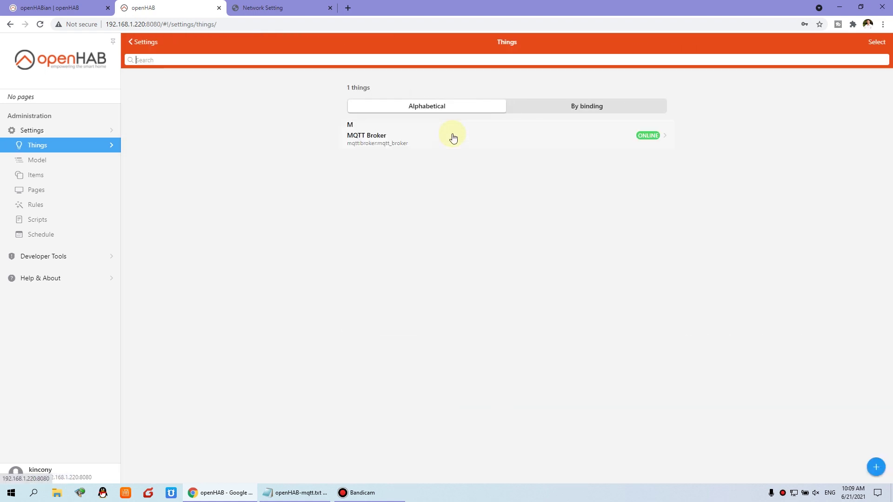
pyautogui.click(876, 467)
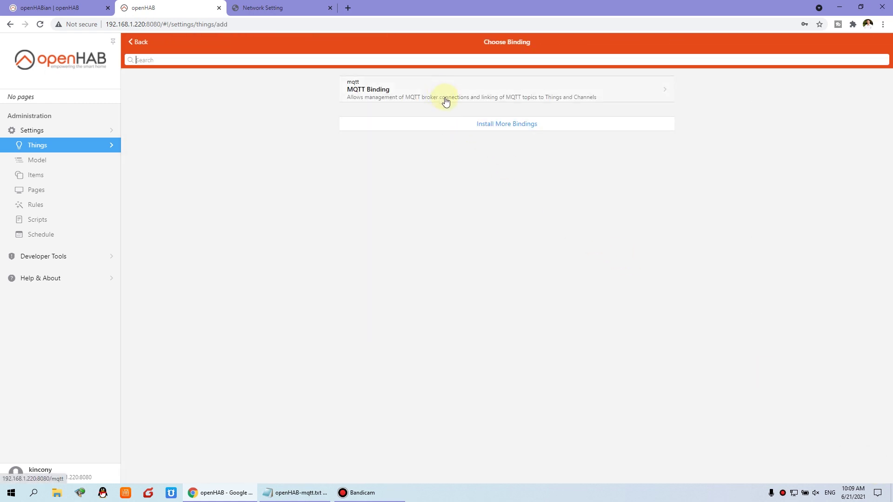
pyautogui.click(485, 98)
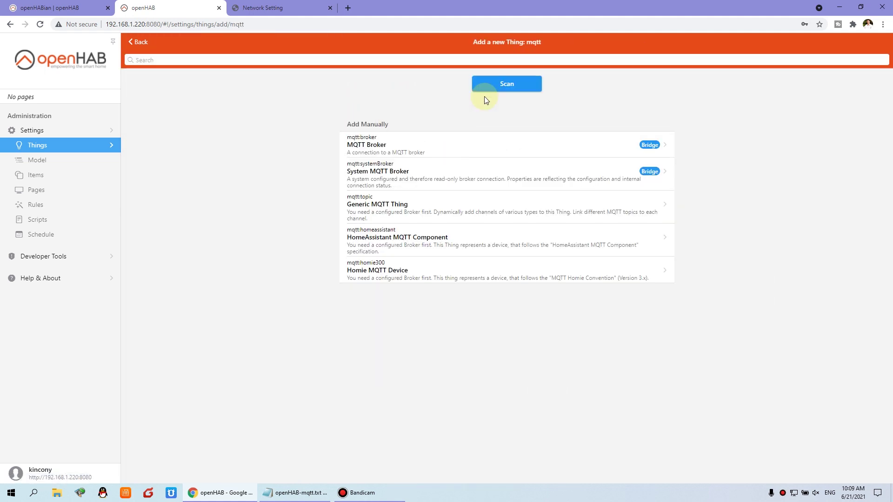
pyautogui.click(352, 208)
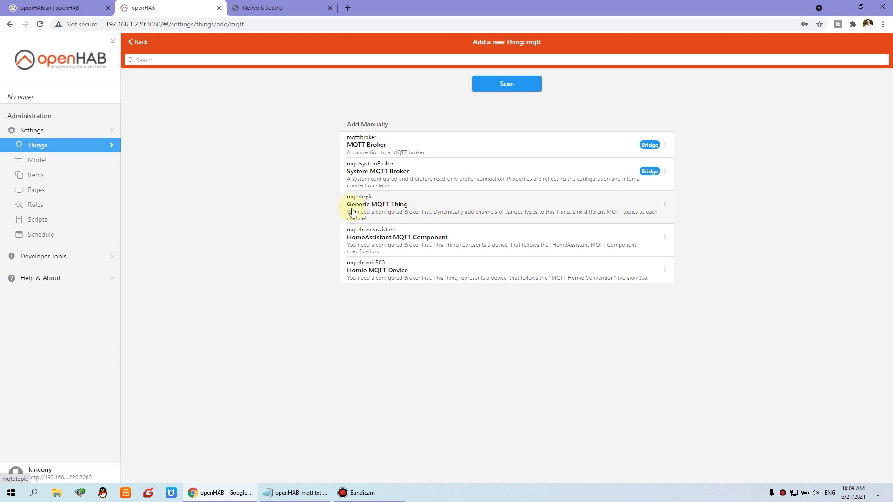
pyautogui.click(437, 212)
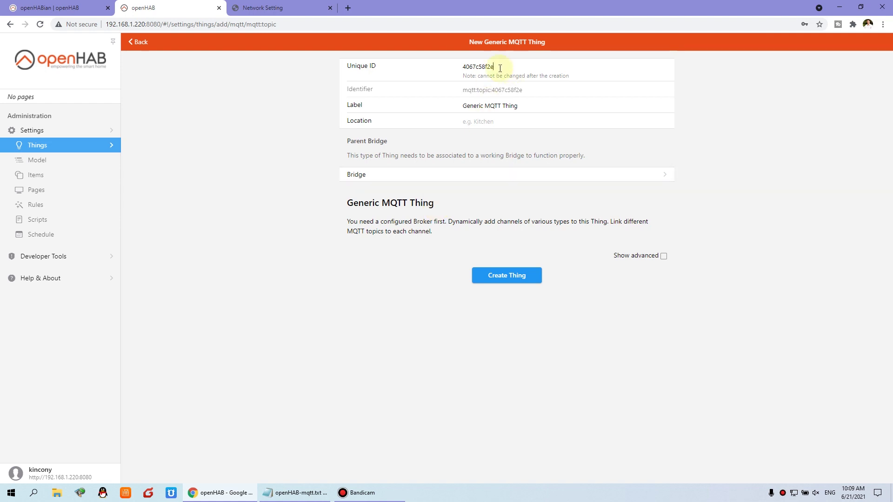
# Give it Unique ID and label relay1, bridge it to MQTT Broker, and create it.
pyautogui.moveTo(498, 67); pyautogui.dragTo(415, 70)
pyautogui.write('relay1')
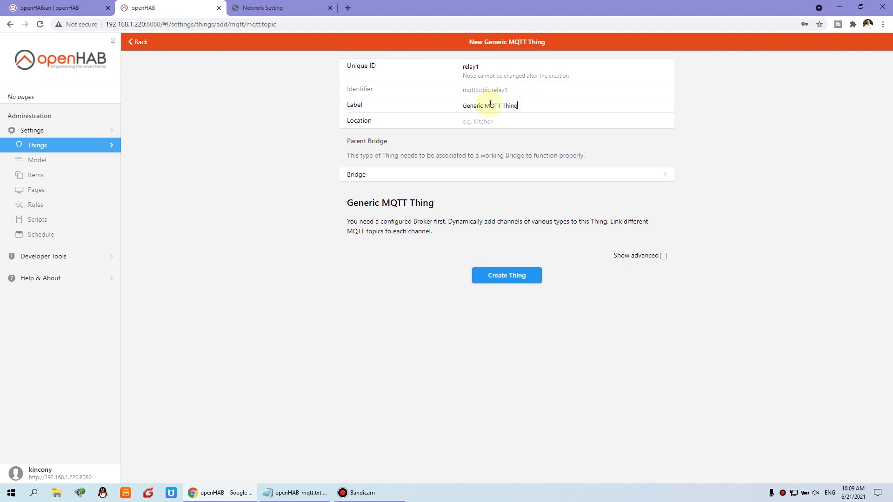
pyautogui.moveTo(489, 104); pyautogui.dragTo(267, 75)
pyautogui.write('relay1')
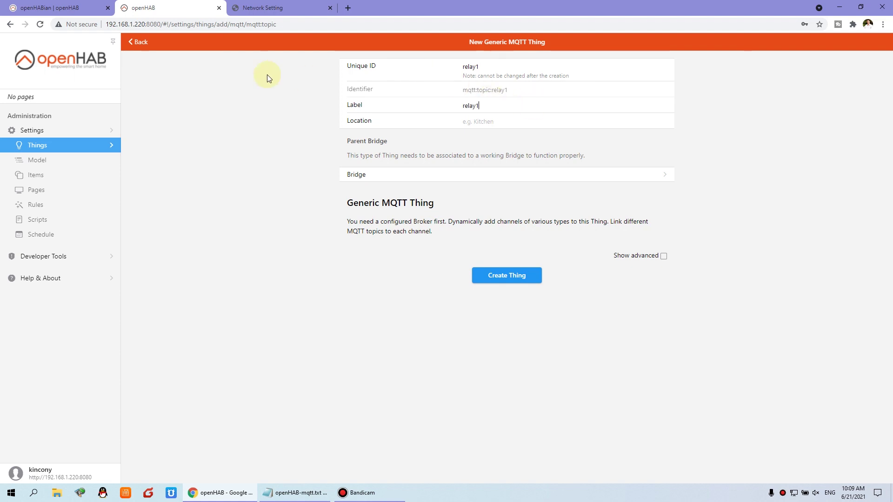
pyautogui.click(451, 176)
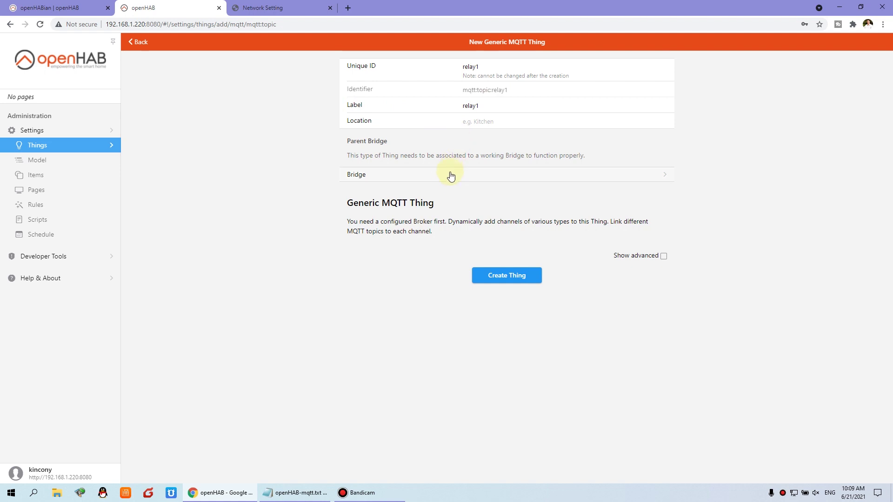
pyautogui.click(482, 181)
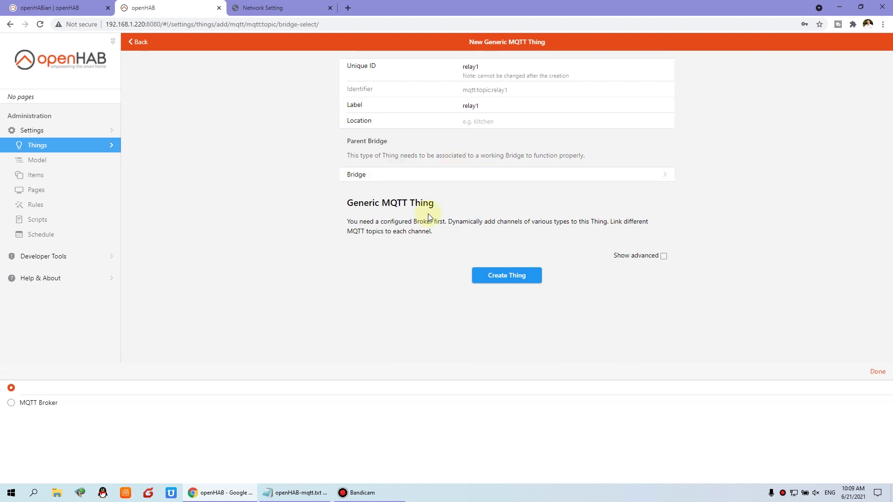
pyautogui.click(11, 403)
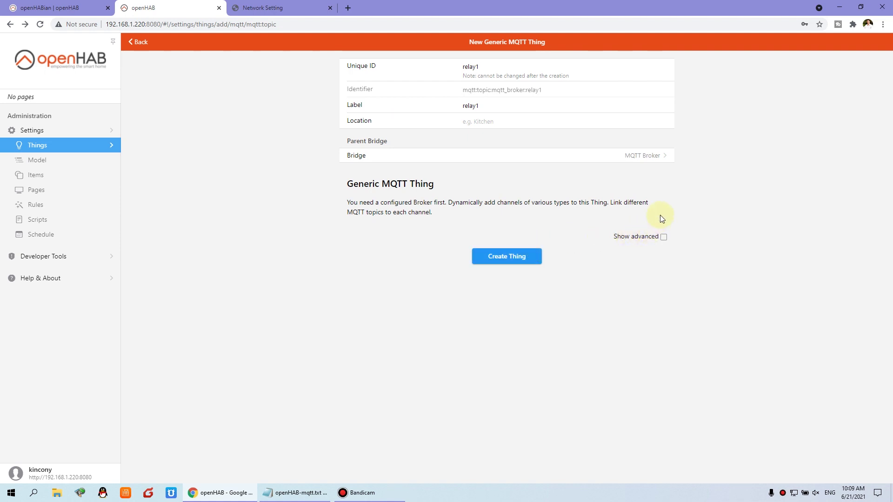
pyautogui.click(663, 239)
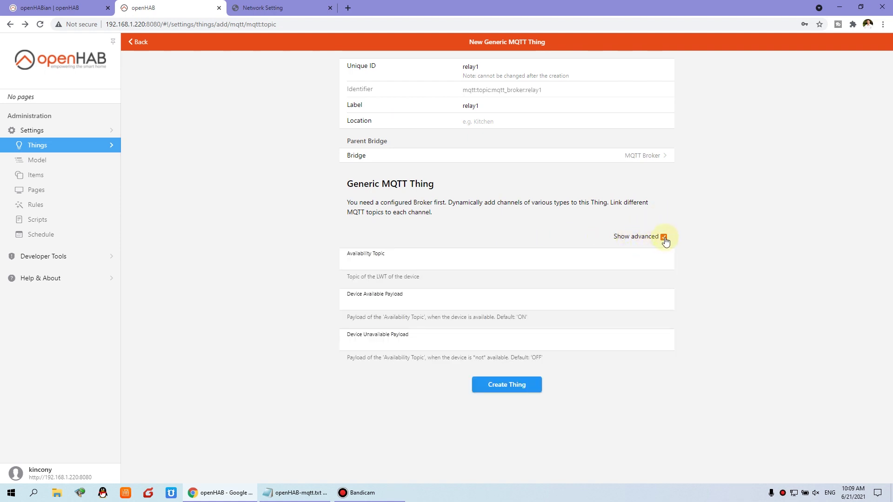
pyautogui.click(664, 237)
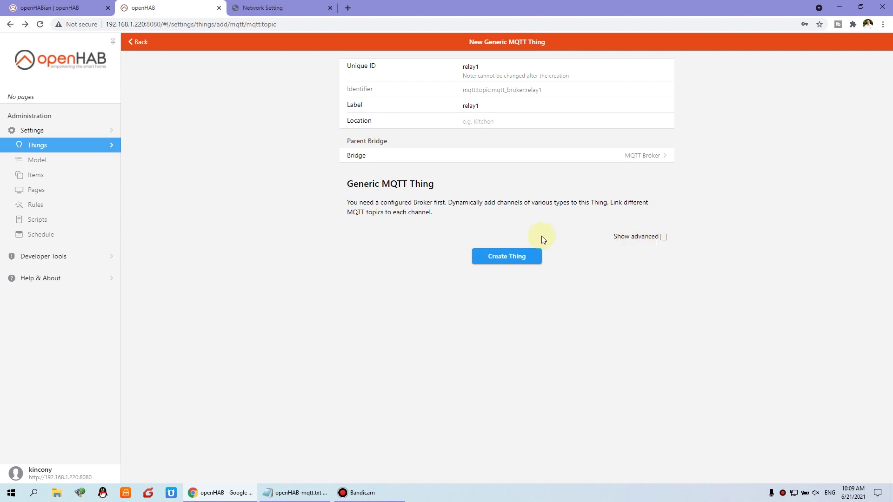
pyautogui.click(519, 260)
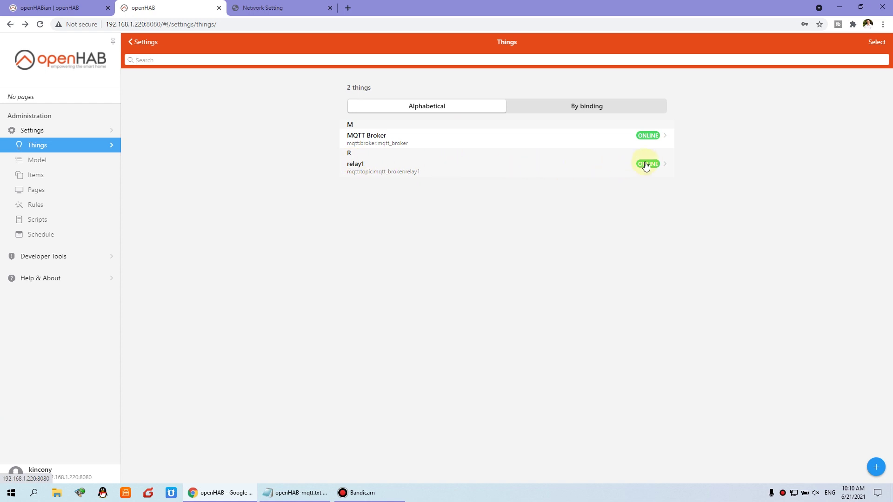
# Add a relay1 channel with identifier and label relay1 and type On/Off Switch.
pyautogui.click(474, 163)
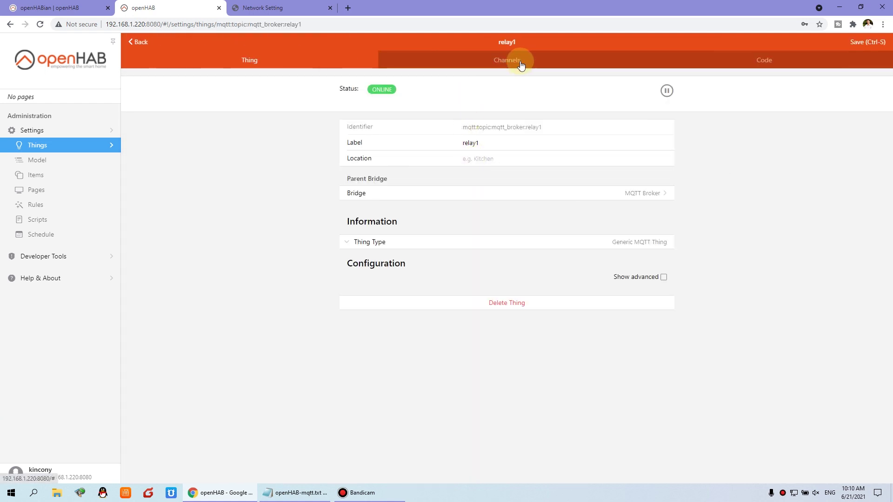
pyautogui.click(543, 67)
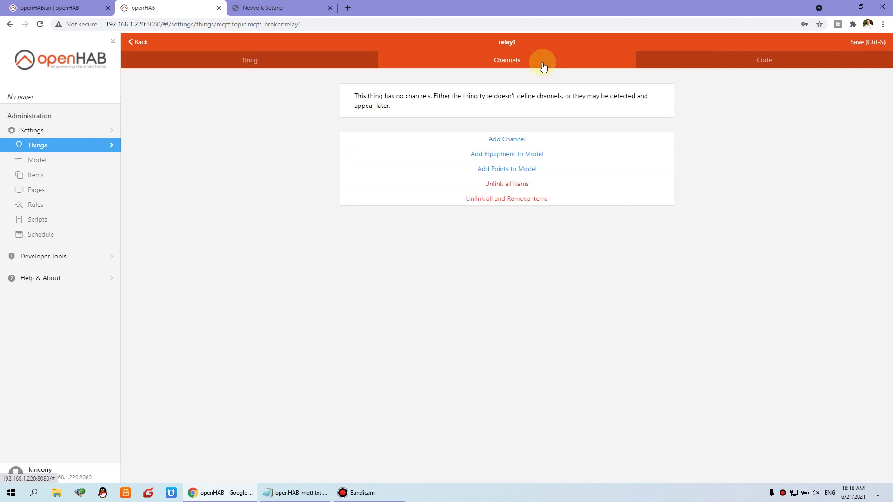
pyautogui.click(552, 140)
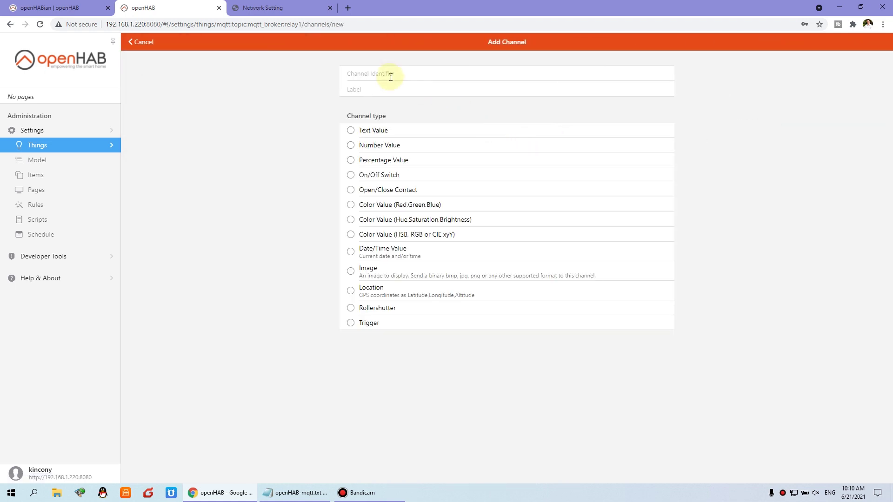
pyautogui.click(391, 72)
pyautogui.write('relay1')
pyautogui.click(352, 176)
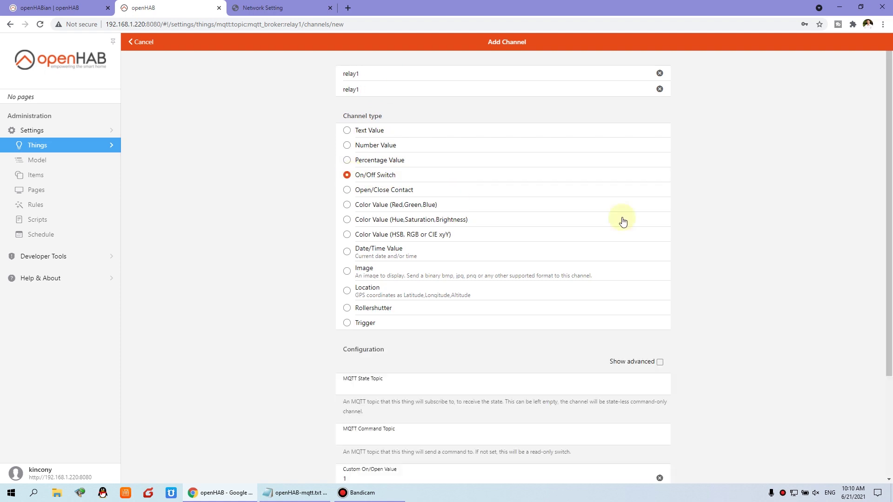
pyautogui.scroll(-2, 654, 233)
pyautogui.scroll(-1, 654, 236)
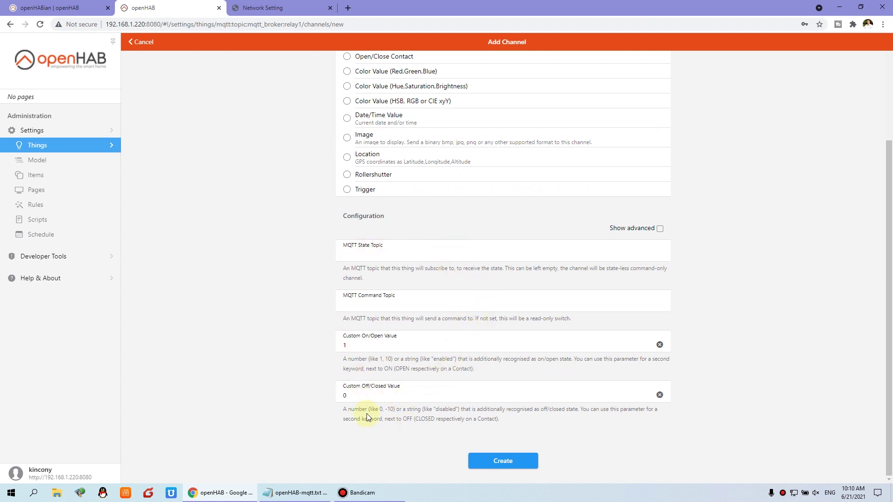
# Copy the relay32 /state topic from Notepad into the MQTT State Topic field.
pyautogui.click(310, 494)
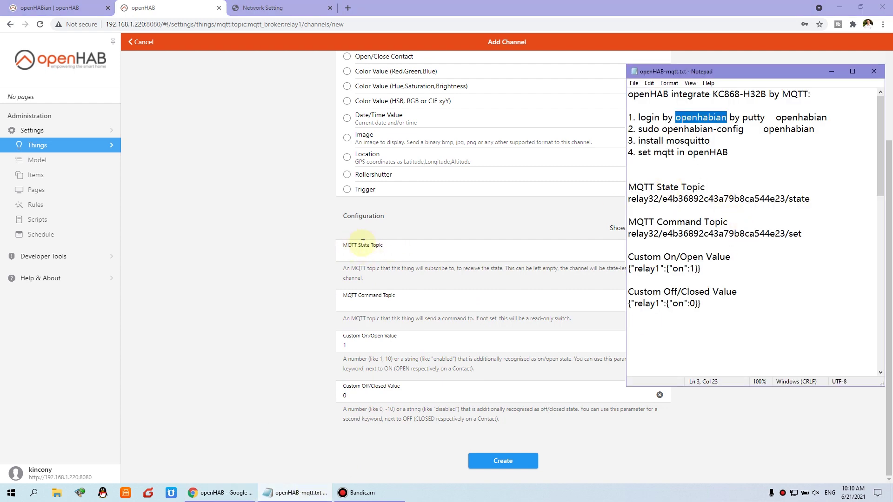
pyautogui.moveTo(815, 199); pyautogui.dragTo(612, 202)
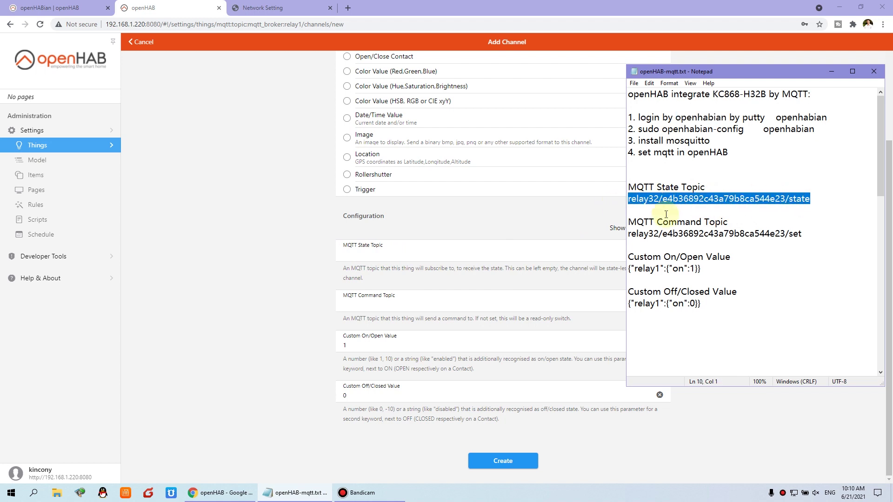
pyautogui.click(659, 199)
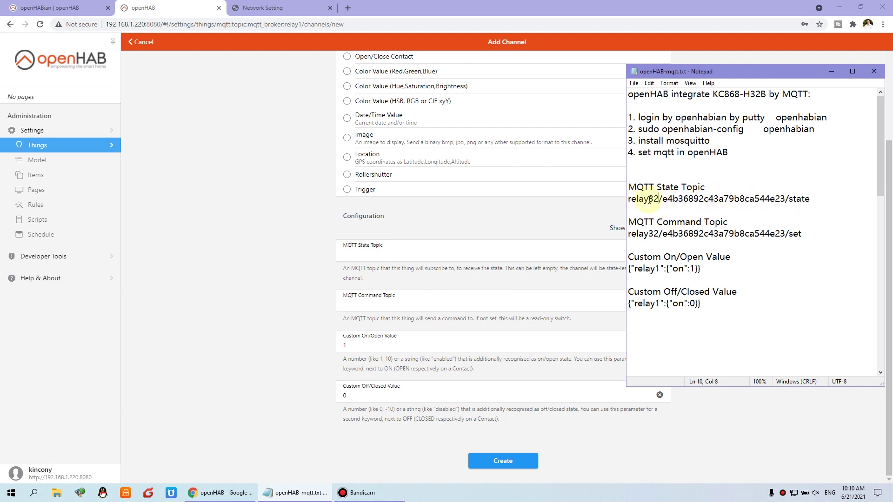
pyautogui.moveTo(659, 200); pyautogui.dragTo(786, 199)
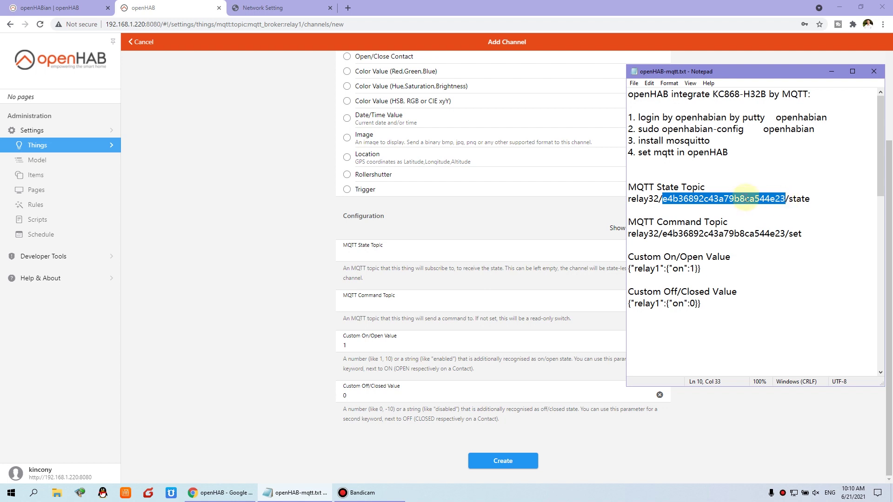
pyautogui.click(289, 10)
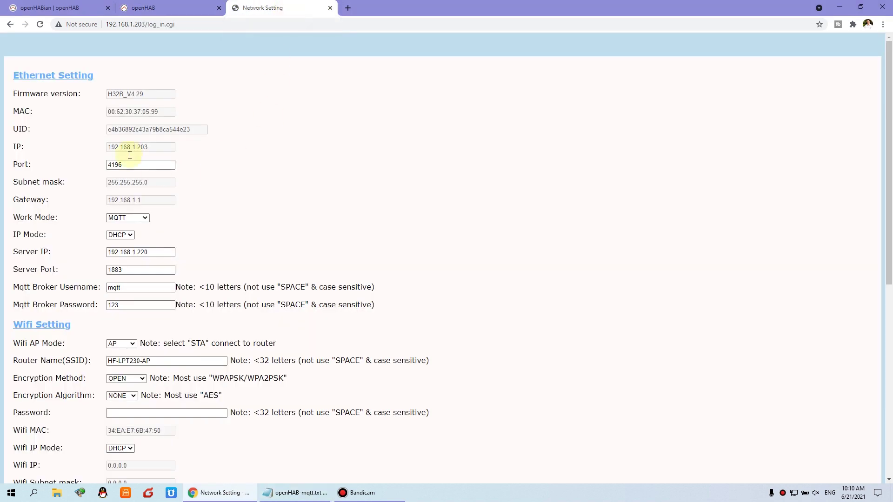
pyautogui.moveTo(162, 135); pyautogui.dragTo(96, 133)
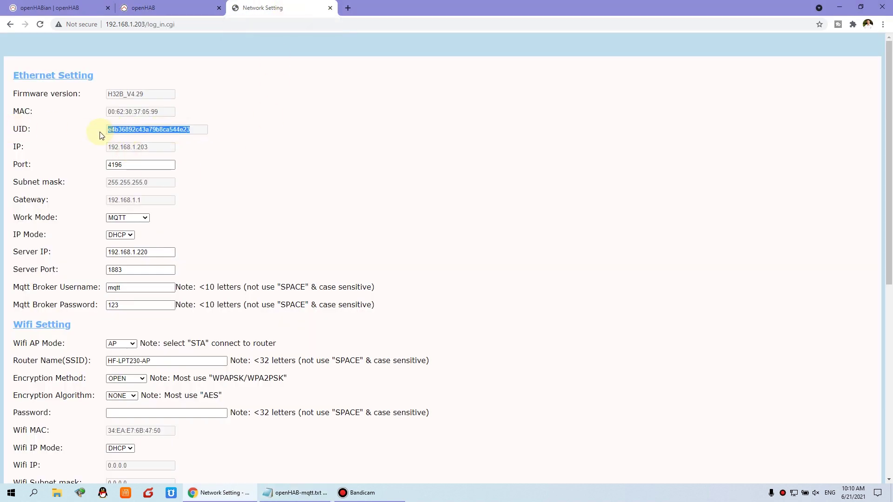
pyautogui.click(170, 9)
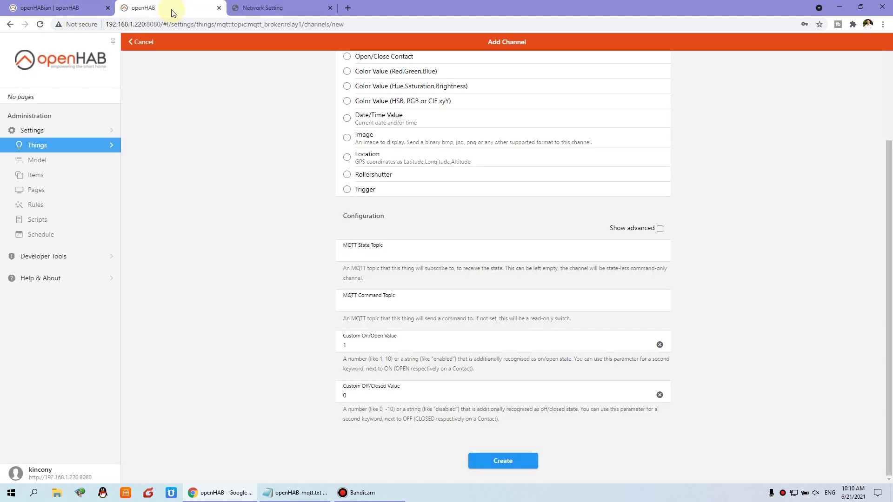
pyautogui.click(295, 492)
pyautogui.click(791, 199)
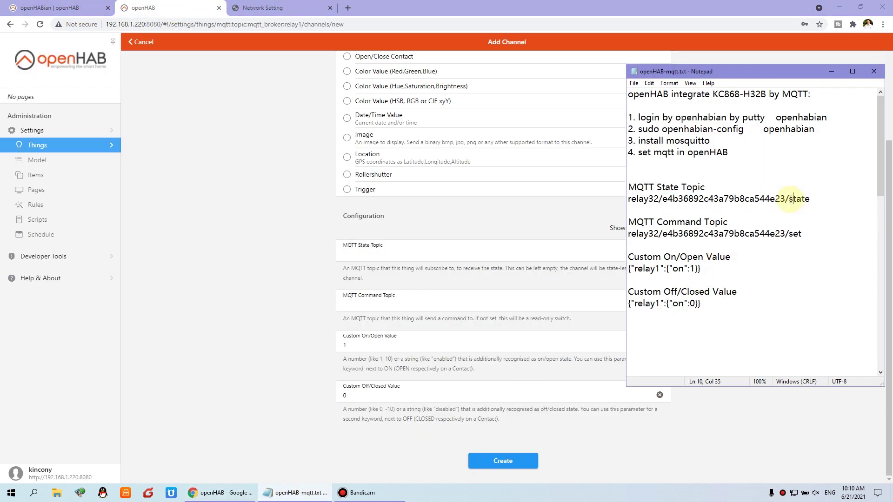
pyautogui.moveTo(796, 199); pyautogui.dragTo(810, 199)
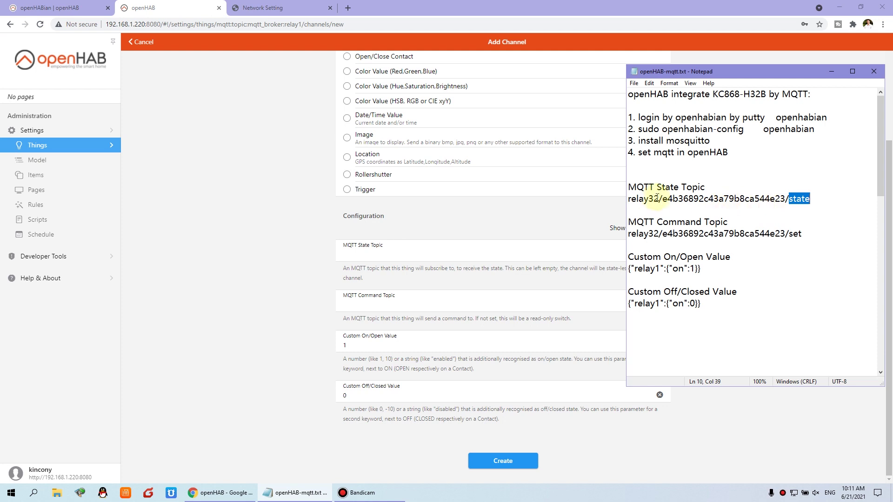
pyautogui.moveTo(663, 199); pyautogui.dragTo(786, 199)
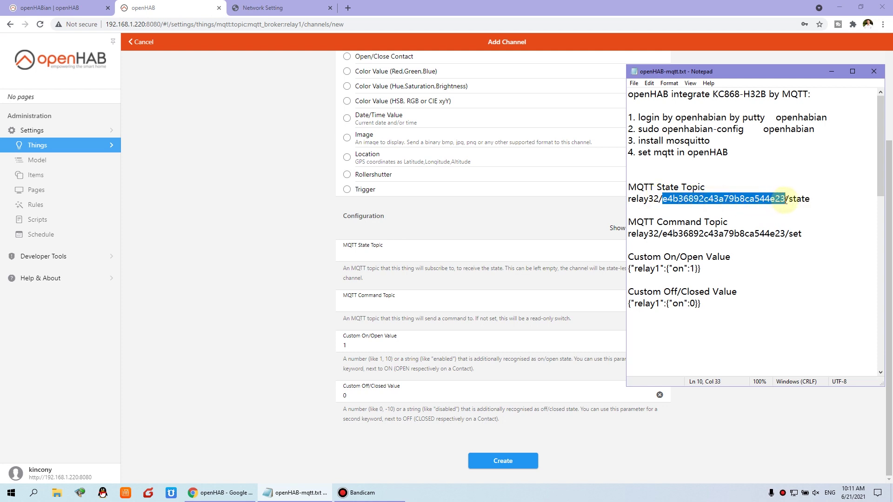
pyautogui.moveTo(840, 205); pyautogui.dragTo(621, 205)
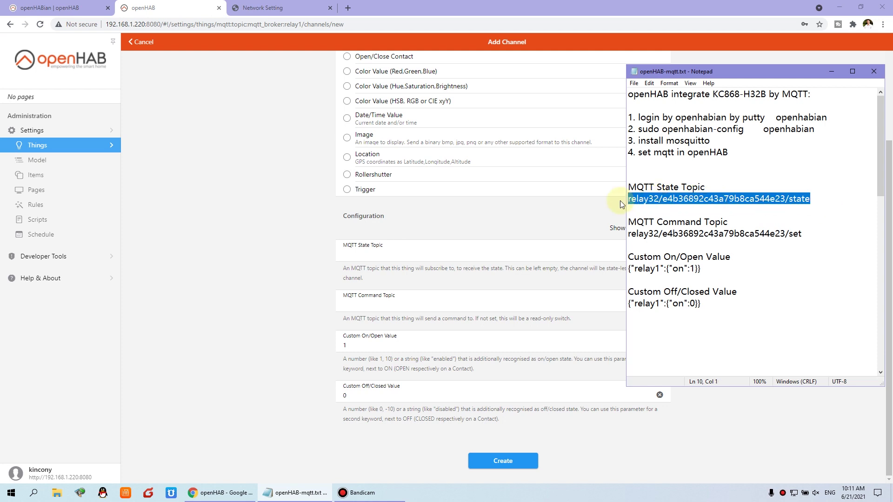
pyautogui.rightClick(658, 199)
pyautogui.click(682, 229)
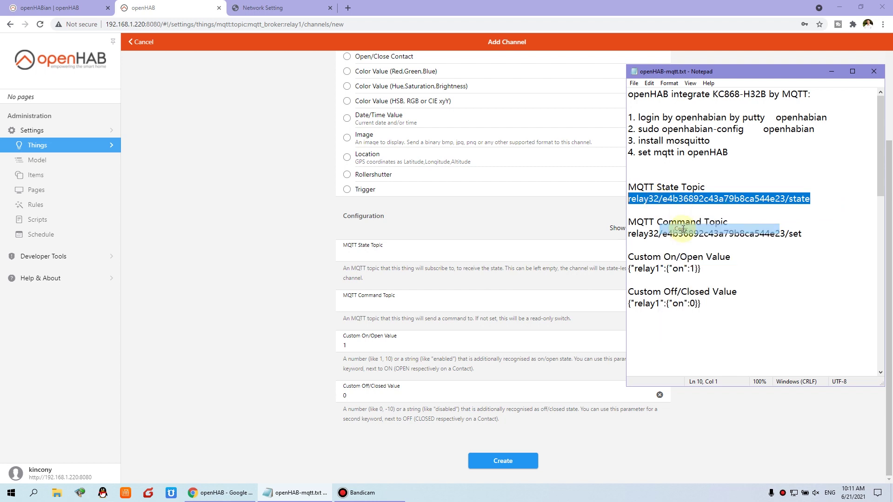
pyautogui.click(390, 256)
pyautogui.rightClick(389, 258)
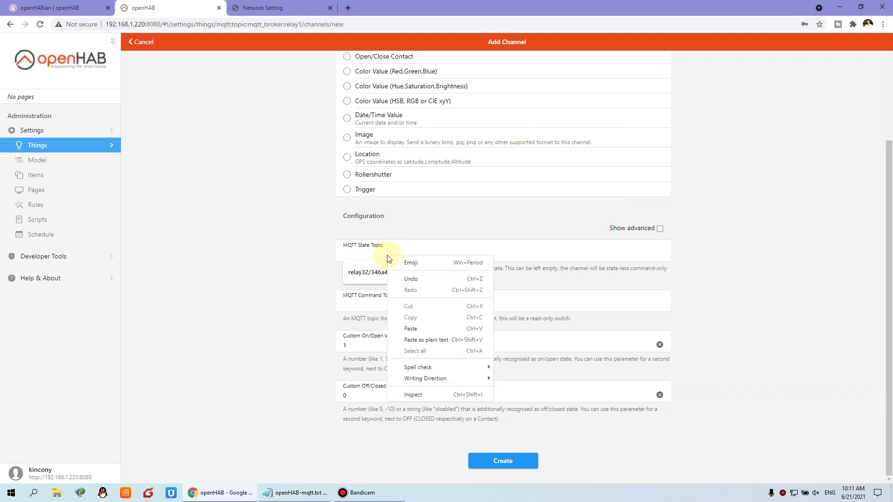
pyautogui.click(418, 328)
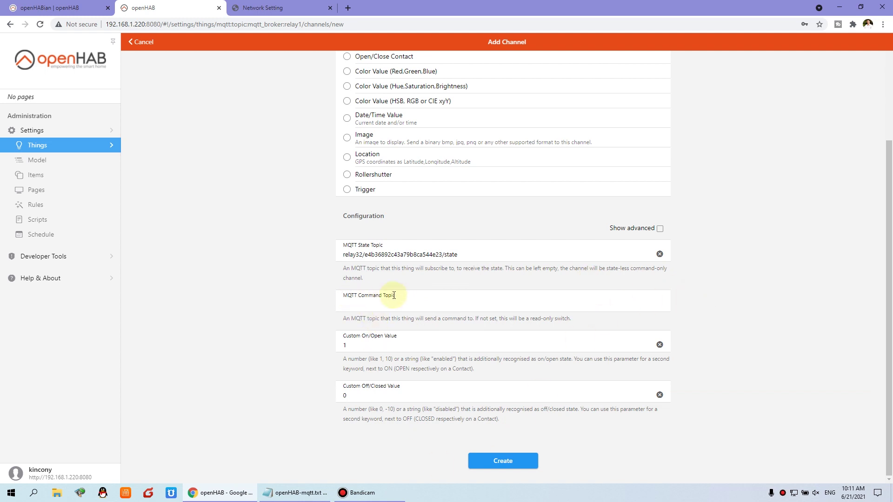
# Copy the relay32 /set command topic from Notepad into the MQTT Command Topic field.
pyautogui.click(300, 493)
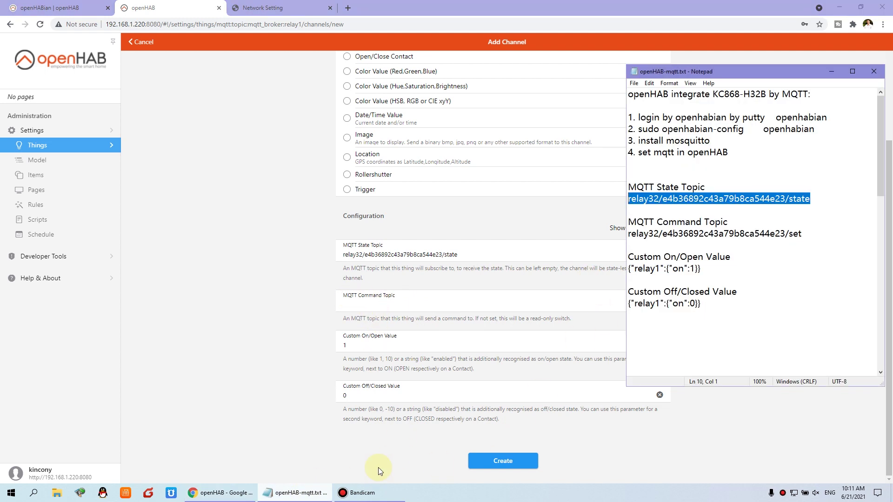
pyautogui.click(656, 235)
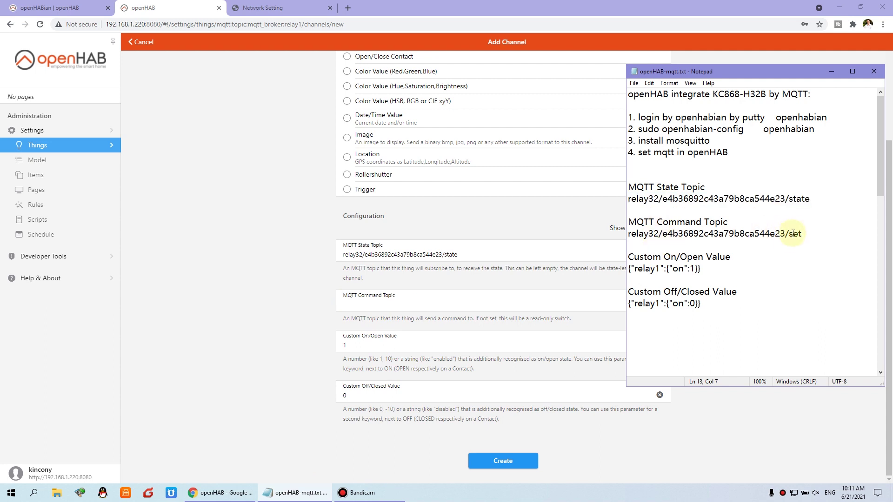
pyautogui.moveTo(790, 233); pyautogui.dragTo(802, 234)
pyautogui.moveTo(788, 199); pyautogui.dragTo(810, 199)
pyautogui.moveTo(667, 234); pyautogui.dragTo(628, 233)
pyautogui.rightClick(677, 237)
pyautogui.click(693, 264)
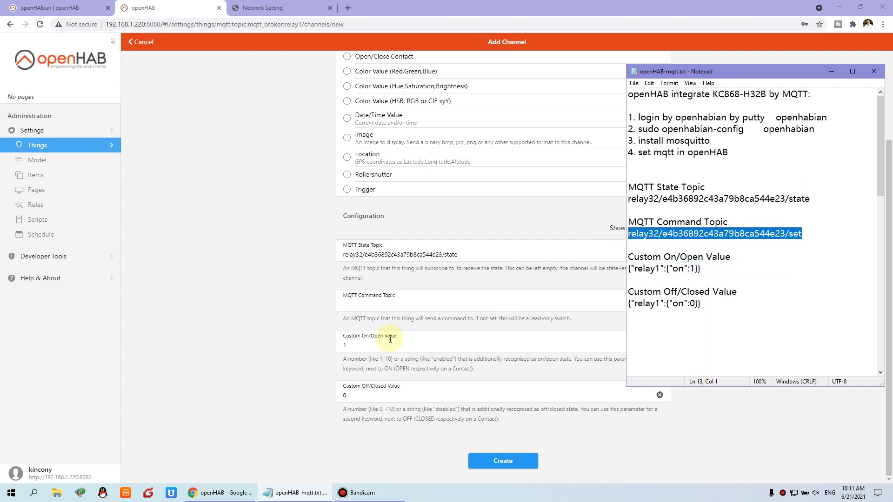
pyautogui.click(385, 304)
pyautogui.rightClick(385, 304)
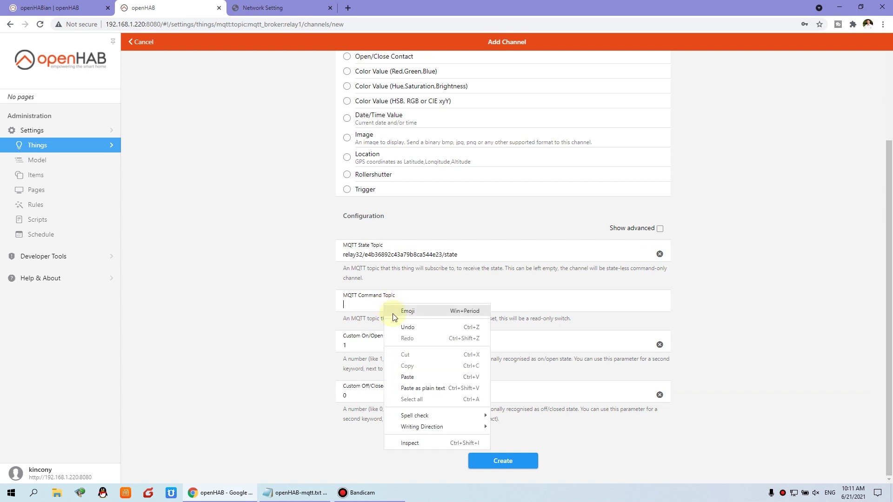
pyautogui.click(412, 372)
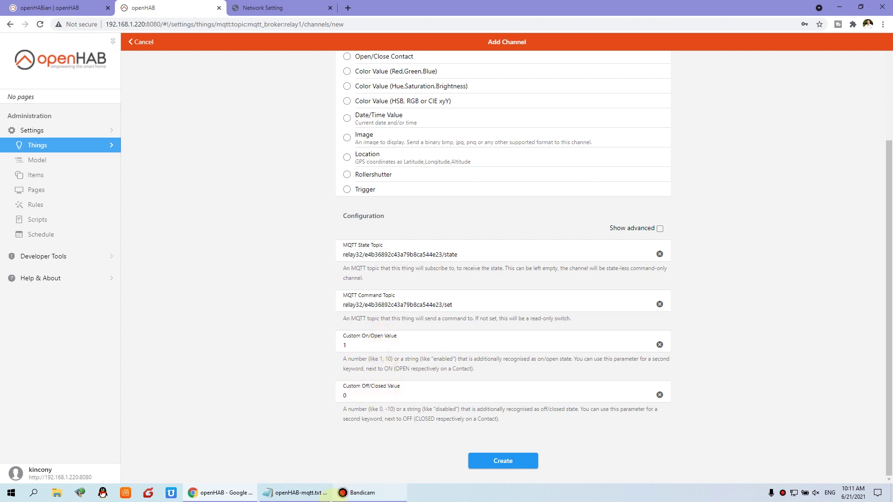
pyautogui.click(295, 493)
# Replace the Custom On/Open Value with {"relay1":{"on":1}} copied from Notepad.
pyautogui.click(652, 268)
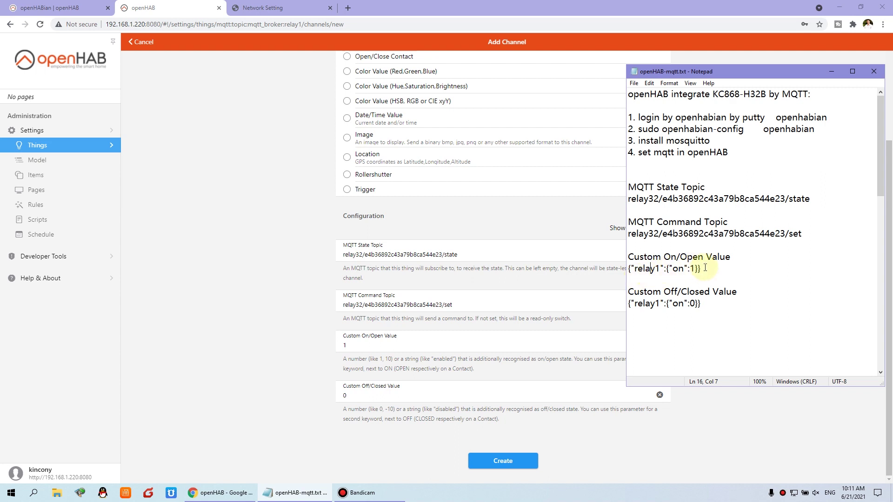
pyautogui.moveTo(718, 268); pyautogui.dragTo(628, 269)
pyautogui.rightClick(666, 270)
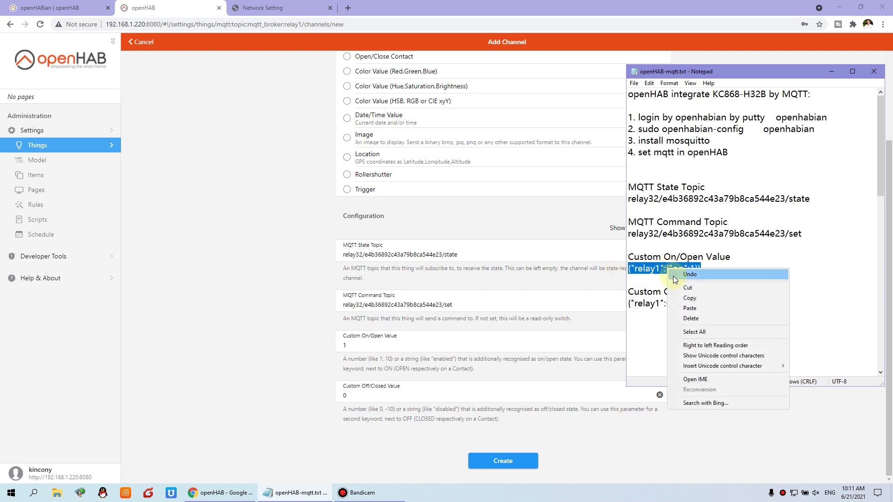
pyautogui.click(681, 297)
pyautogui.click(395, 346)
pyautogui.doubleClick(375, 344)
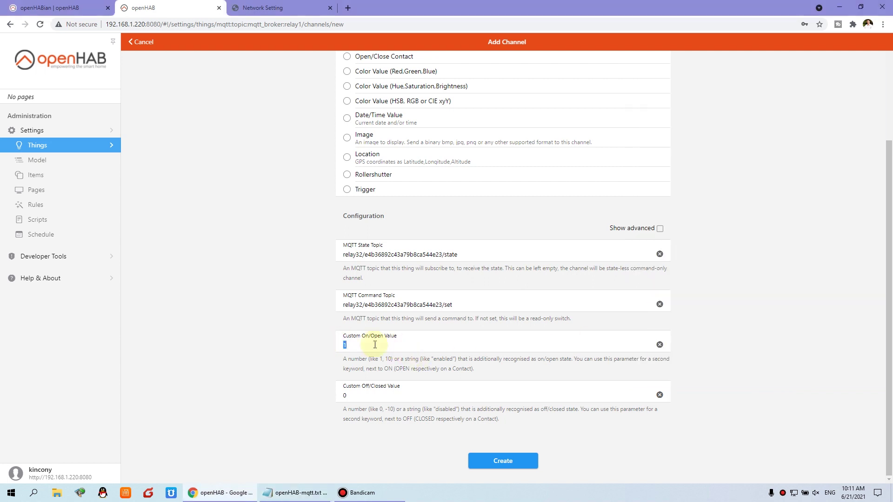
pyautogui.rightClick(359, 345)
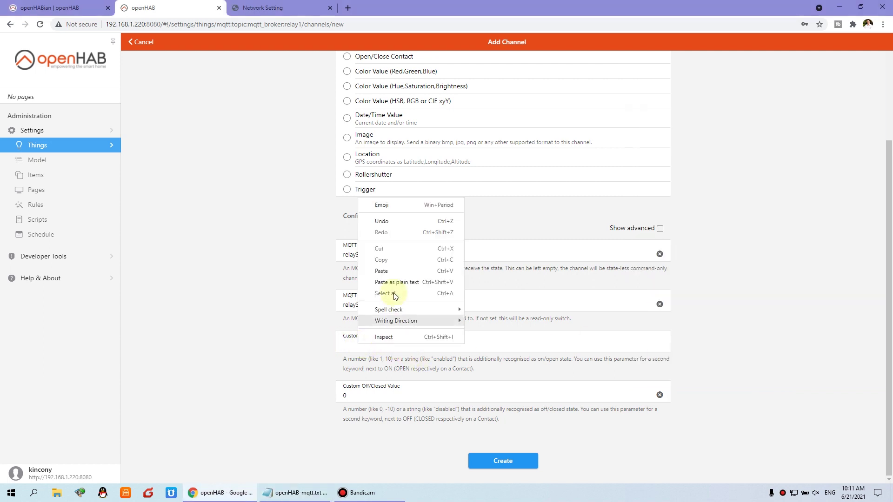
pyautogui.click(395, 272)
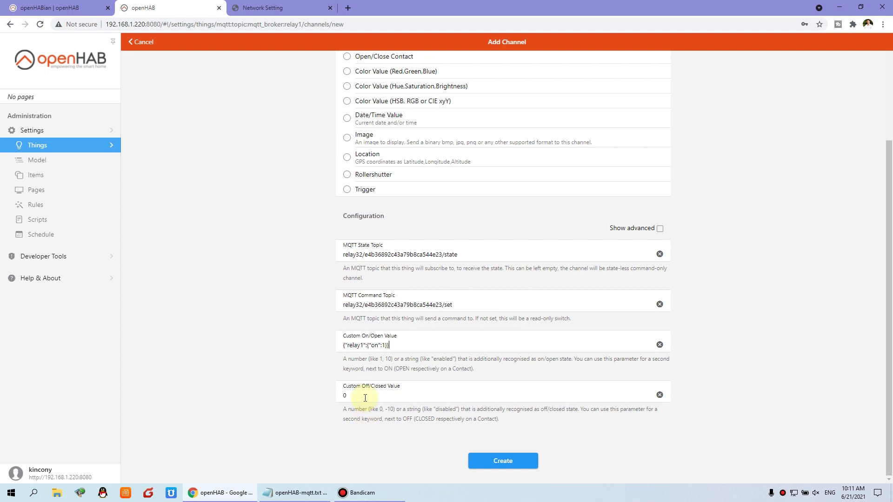
# Replace the Custom Off/Closed Value with {"relay1":{"on":0}} copied from Notepad.
pyautogui.click(294, 492)
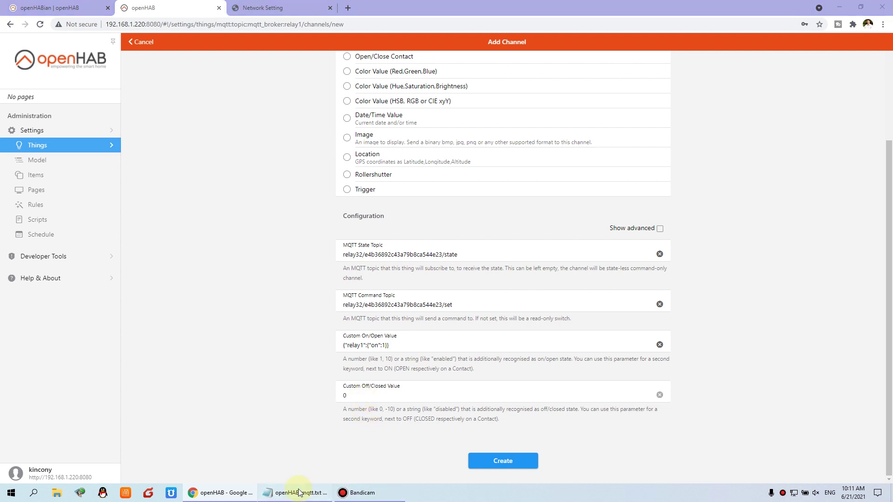
pyautogui.click(706, 304)
pyautogui.moveTo(701, 303); pyautogui.dragTo(627, 303)
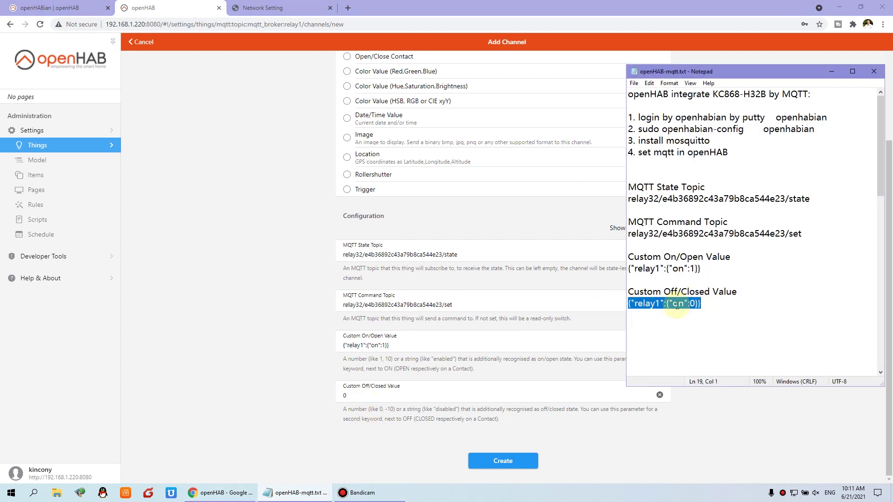
pyautogui.rightClick(676, 306)
pyautogui.click(697, 336)
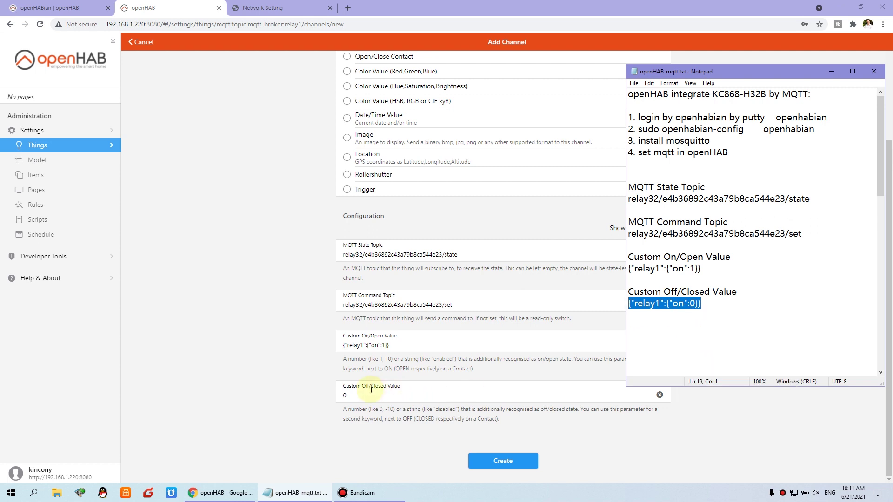
pyautogui.click(371, 395)
pyautogui.hotkey('ctrl', 'v')
# Check the on/off values against the notes and create the relay1 channel.
pyautogui.click(316, 492)
pyautogui.press('Down')
pyautogui.moveTo(716, 308); pyautogui.dragTo(594, 189)
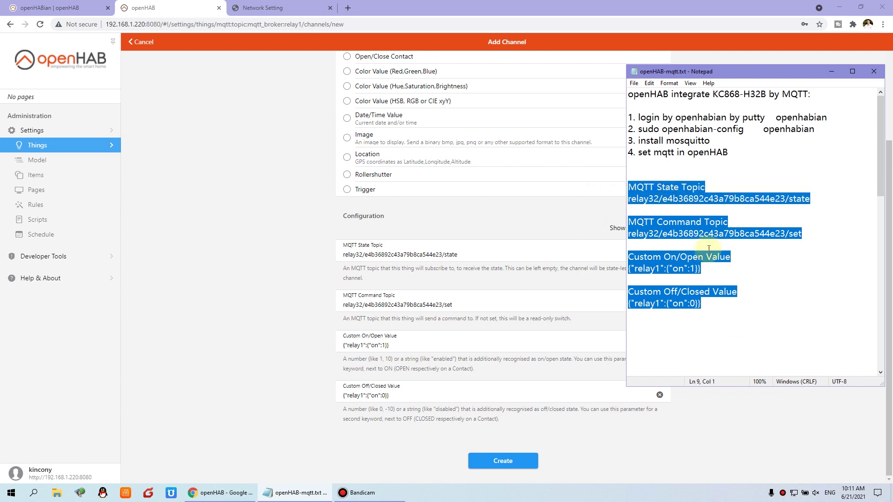
pyautogui.moveTo(701, 306); pyautogui.dragTo(613, 264)
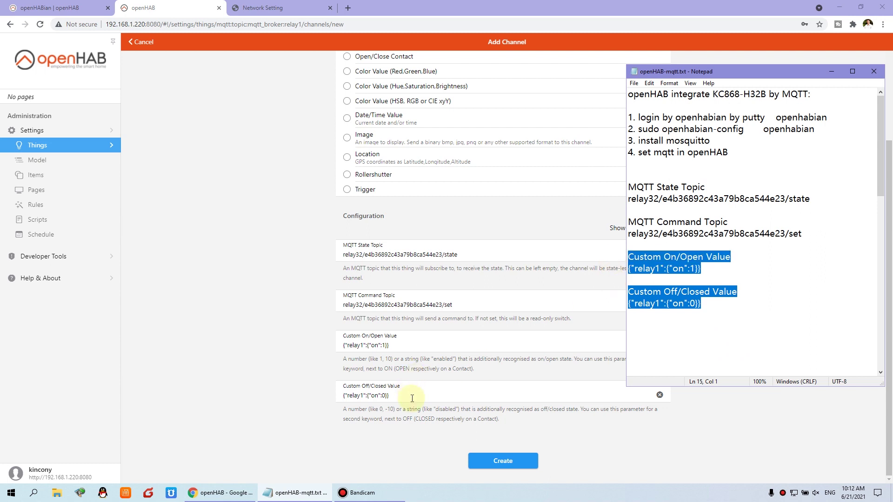
pyautogui.click(408, 396)
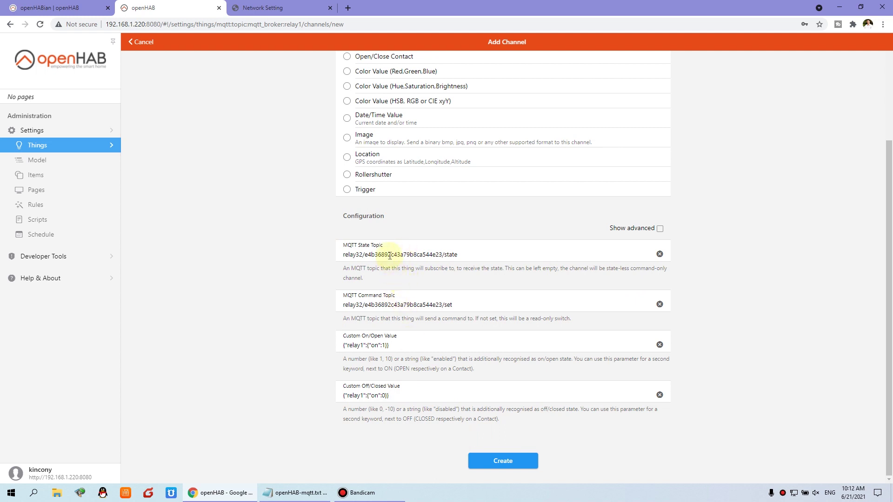
pyautogui.click(528, 462)
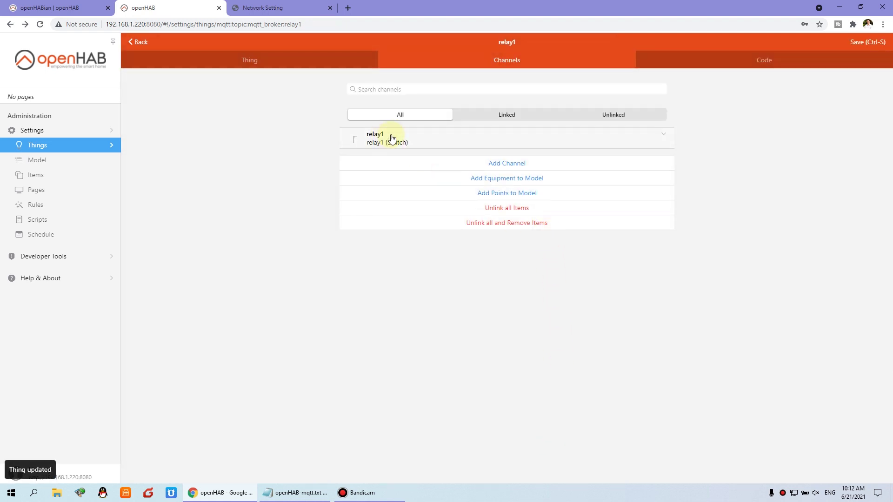
# Start linking the relay1 channel to a newly created item of type Switch.
pyautogui.click(476, 140)
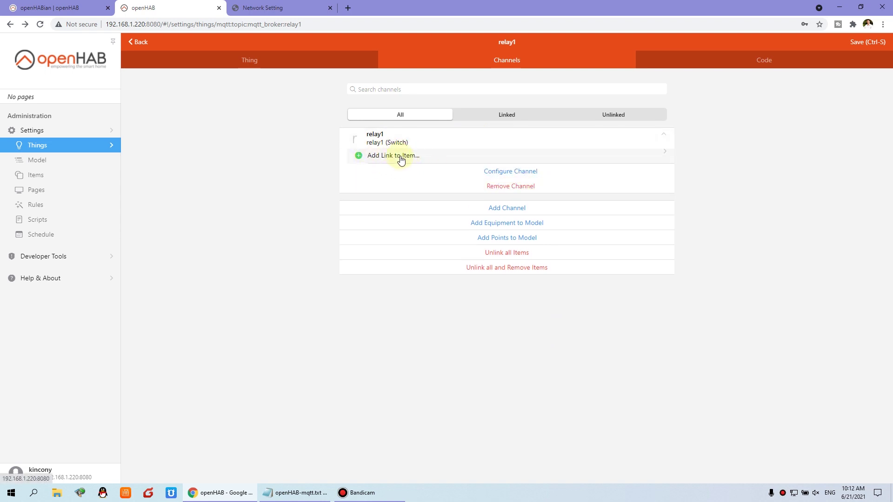
pyautogui.click(375, 158)
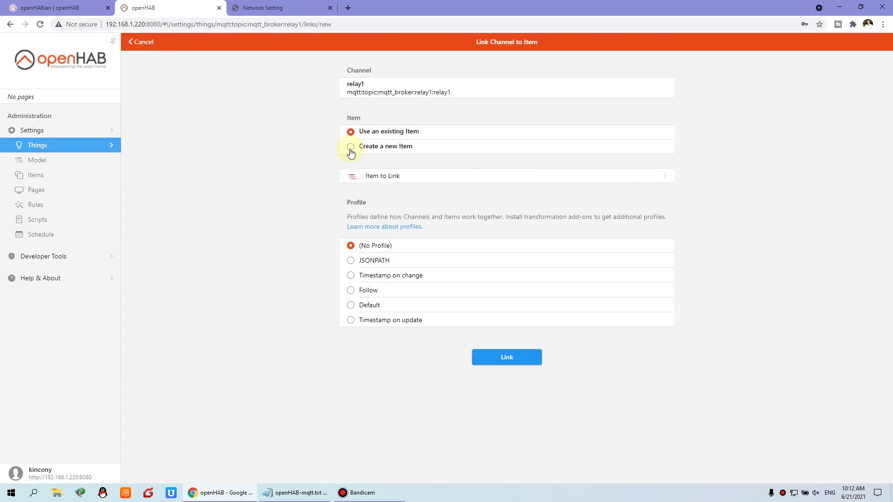
pyautogui.click(350, 148)
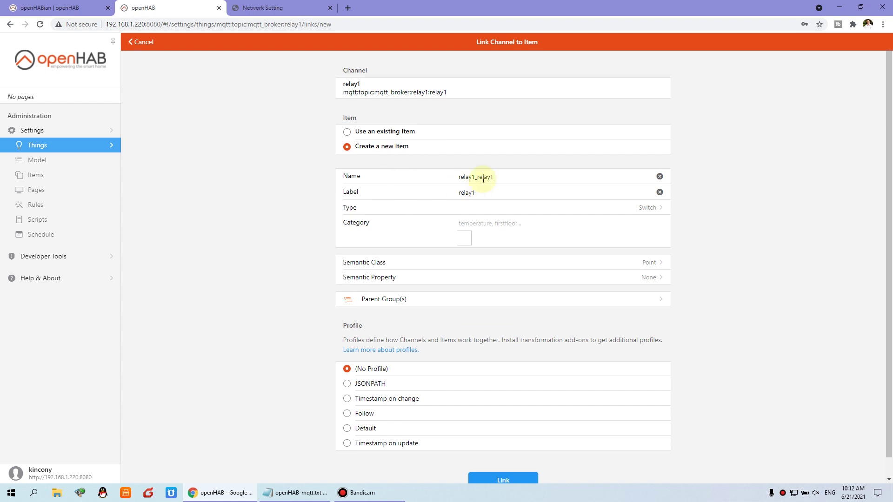
pyautogui.click(475, 207)
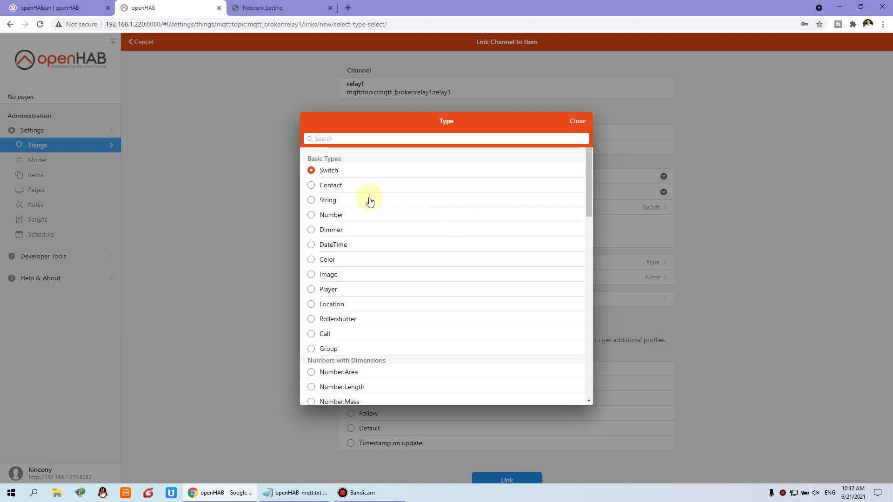
pyautogui.click(332, 171)
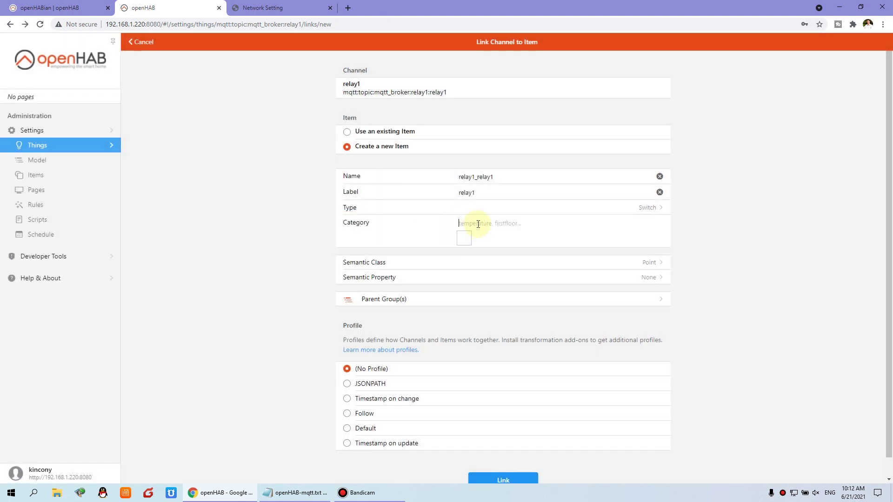
# Give the new item category wallswitch and semantic class Switch, then link it.
pyautogui.write('switch')
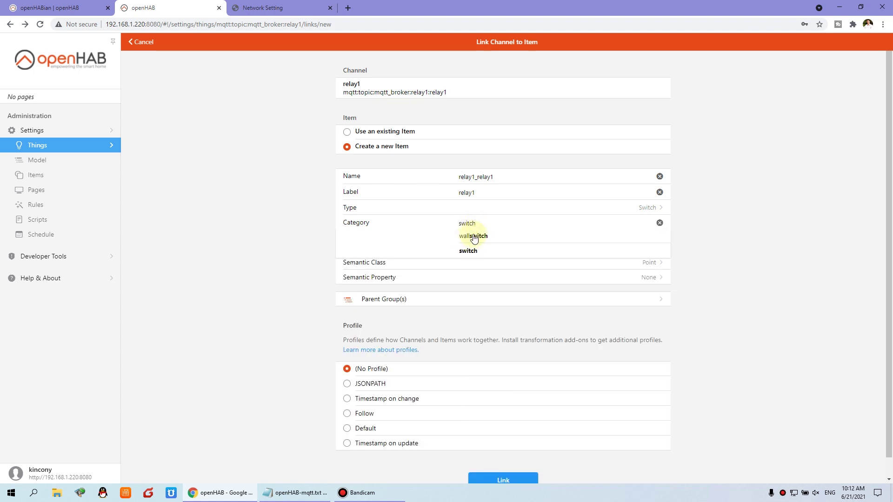
pyautogui.click(474, 237)
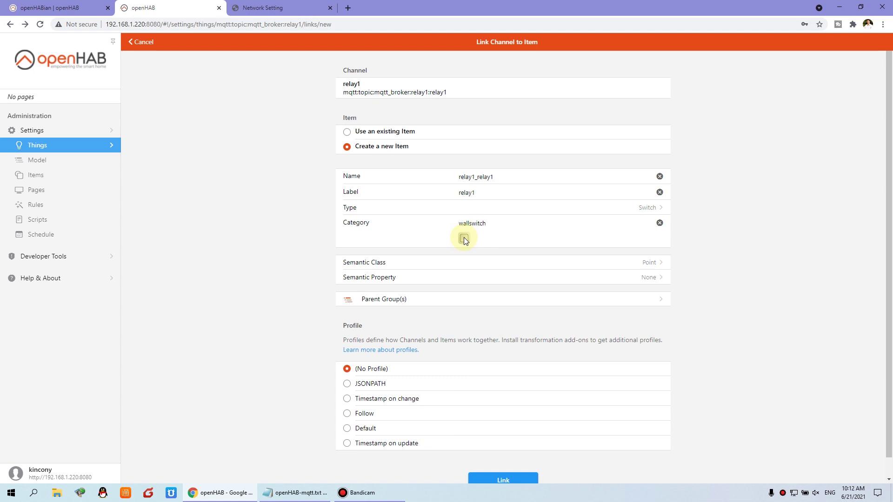
pyautogui.click(475, 263)
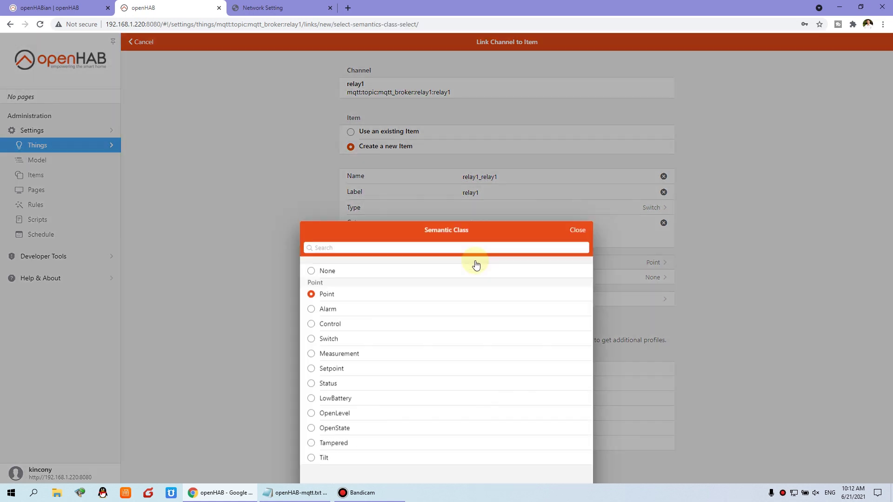
pyautogui.click(314, 230)
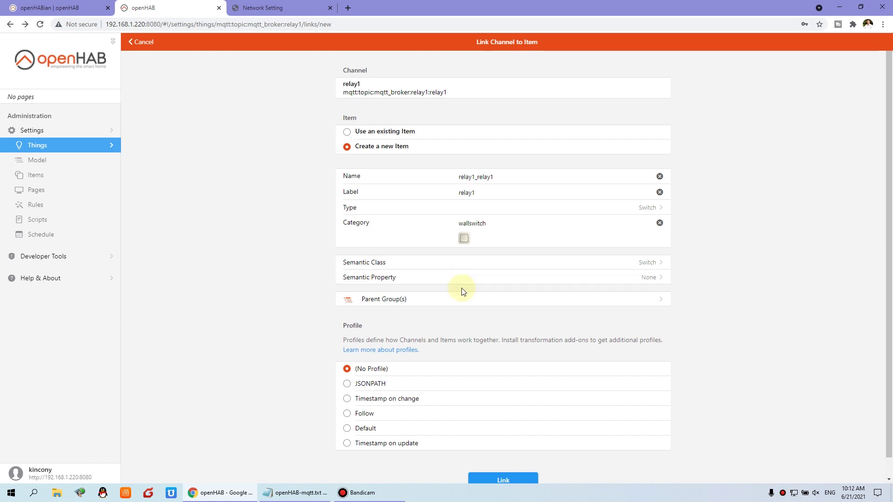
pyautogui.scroll(-1, 530, 349)
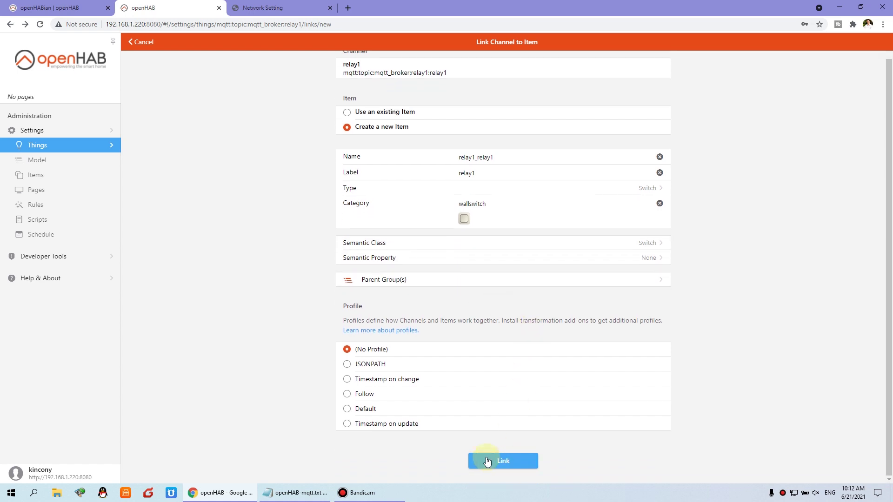
pyautogui.click(523, 460)
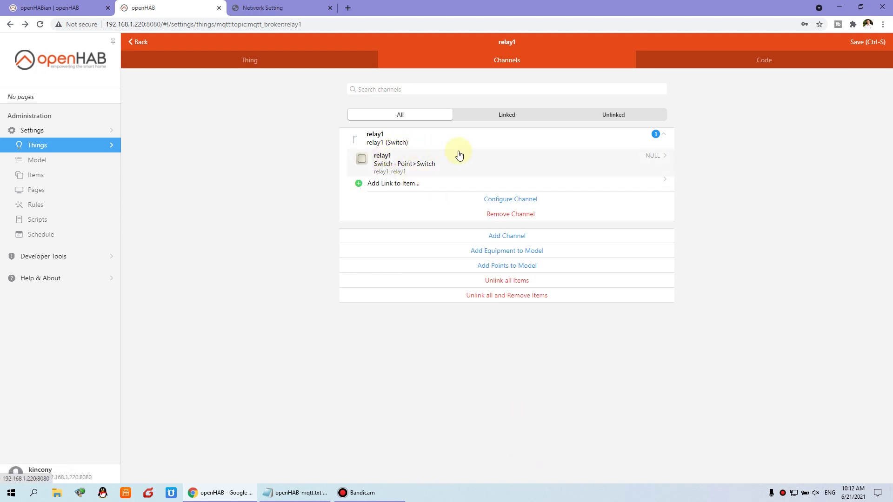
# Toggle the relay1 item on and then off, and return to the channels list.
pyautogui.click(400, 164)
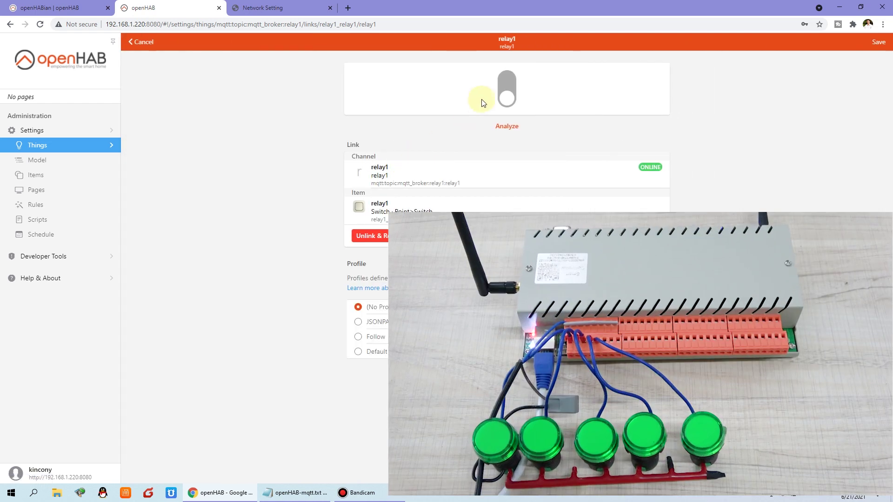
pyautogui.click(508, 85)
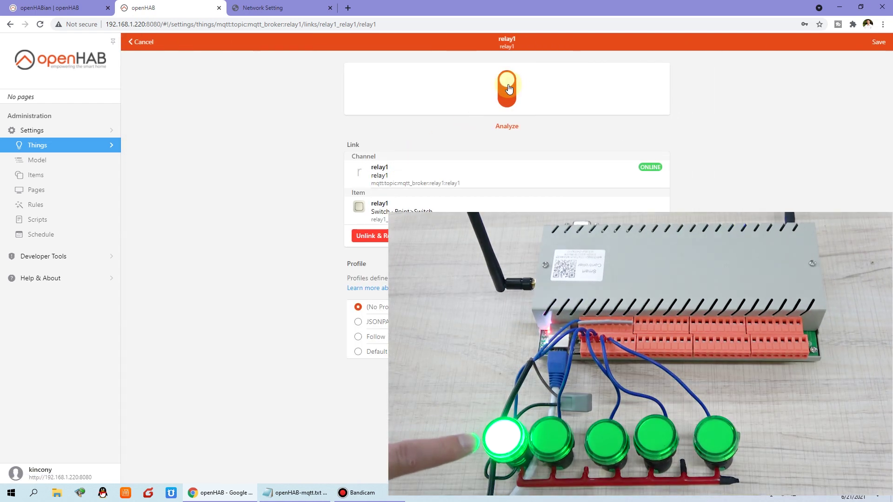
pyautogui.click(509, 97)
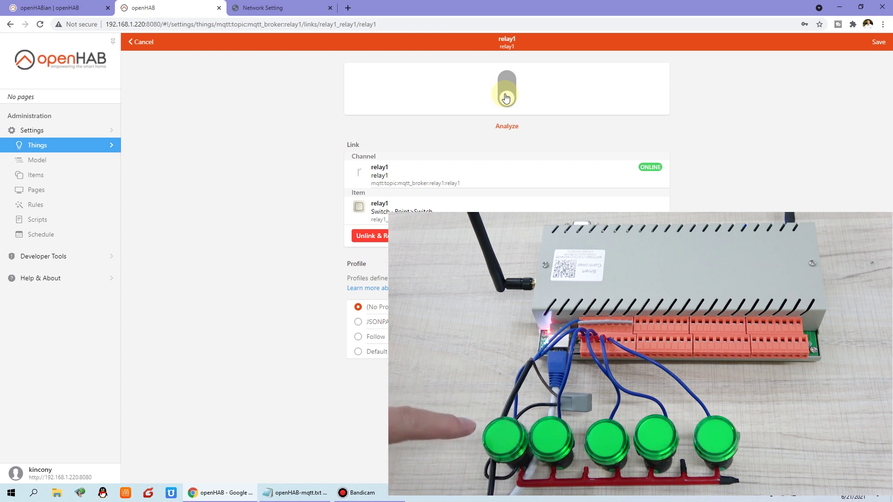
pyautogui.click(141, 38)
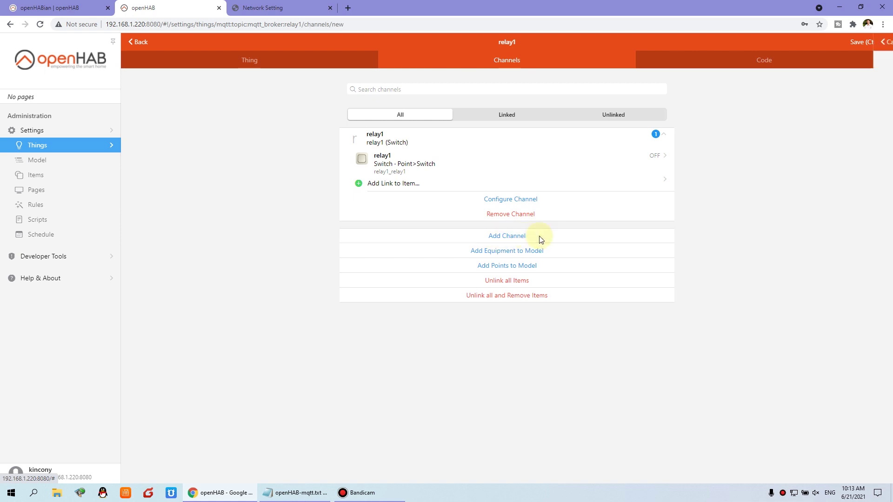
# Add a new On/Off Switch channel with identifier and label relay2.
pyautogui.click(539, 236)
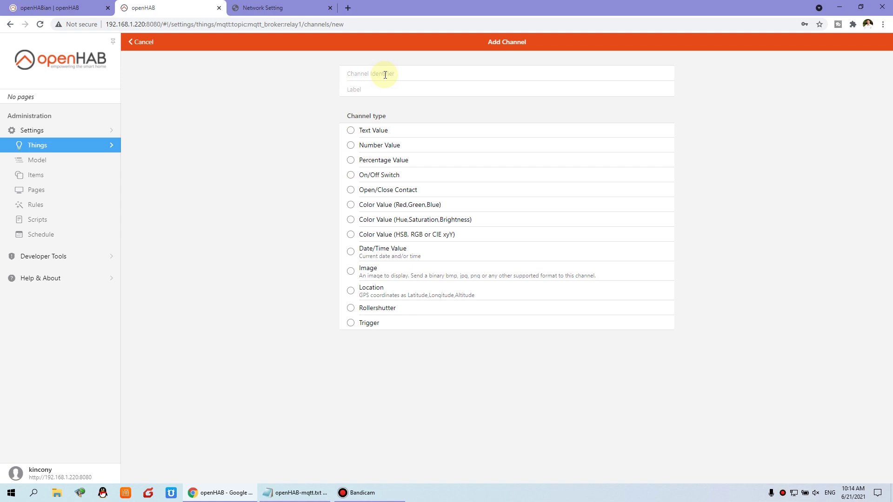
pyautogui.write('2')
pyautogui.moveTo(410, 75); pyautogui.dragTo(274, 70)
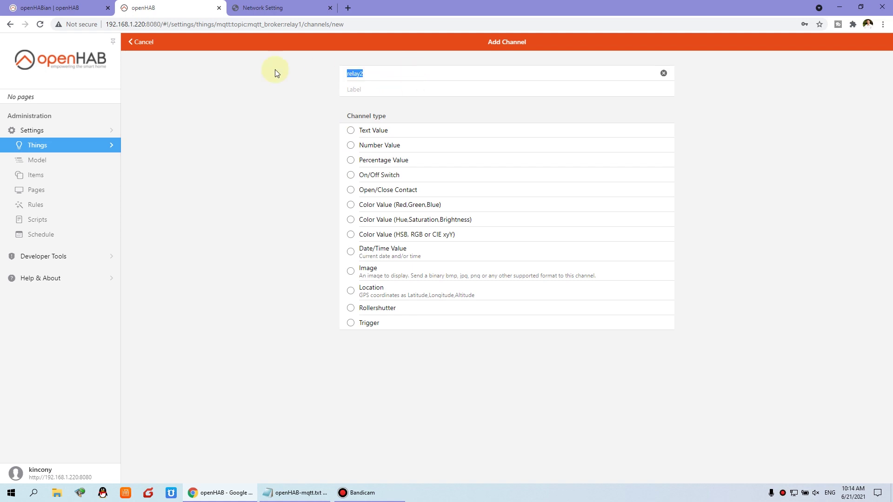
pyautogui.click(371, 87)
pyautogui.click(351, 177)
# Fill in the MQTT state and command topics copied from the notes.
pyautogui.scroll(-3, 584, 337)
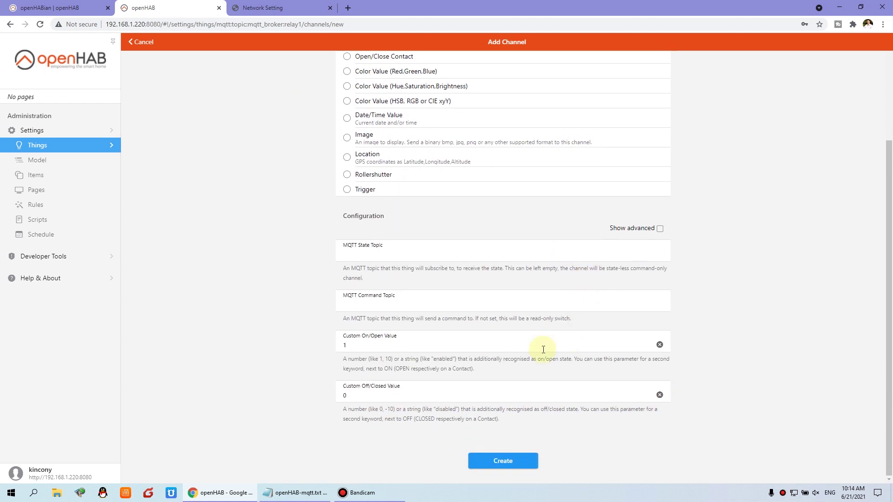
pyautogui.click(296, 493)
pyautogui.moveTo(811, 200); pyautogui.dragTo(603, 202)
pyautogui.hotkey('ctrl', 'c')
pyautogui.click(385, 255)
pyautogui.hotkey('ctrl', 'v')
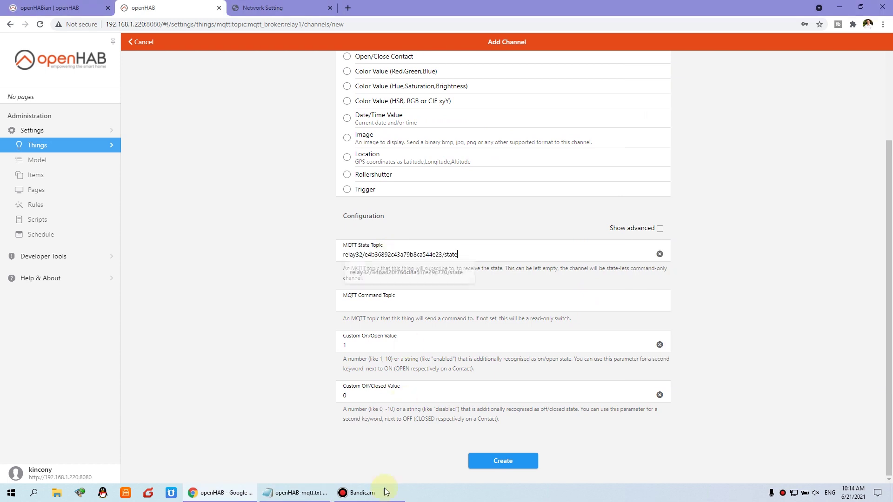
pyautogui.click(310, 492)
pyautogui.moveTo(808, 235); pyautogui.dragTo(568, 234)
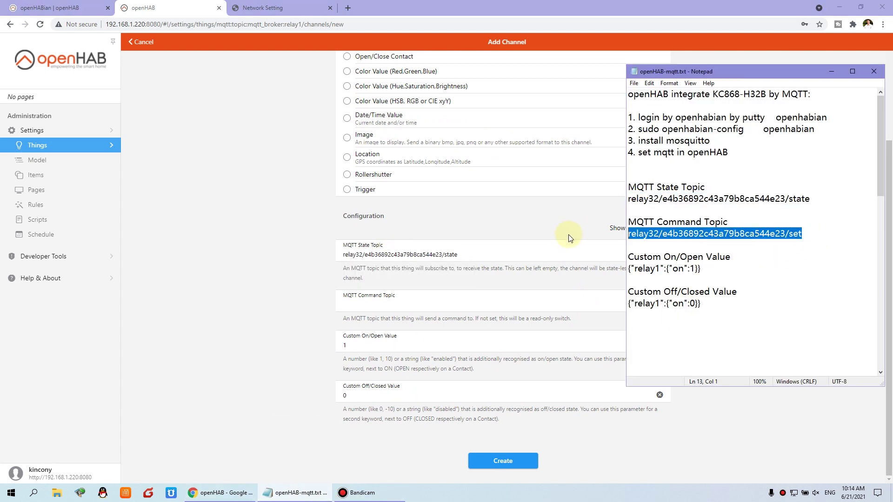
pyautogui.hotkey('ctrl', 'c')
pyautogui.click(421, 300)
pyautogui.hotkey('ctrl', 'v')
# Set on/off values to {"relay2":{"on":1}} and {"relay2":{"on":0}}, then create the channel.
pyautogui.click(298, 492)
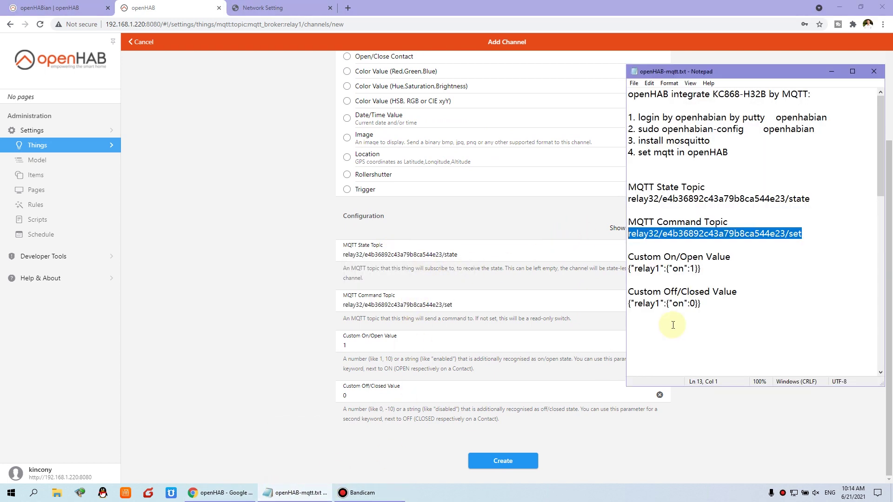
pyautogui.moveTo(712, 268); pyautogui.dragTo(588, 269)
pyautogui.hotkey('ctrl', 'c')
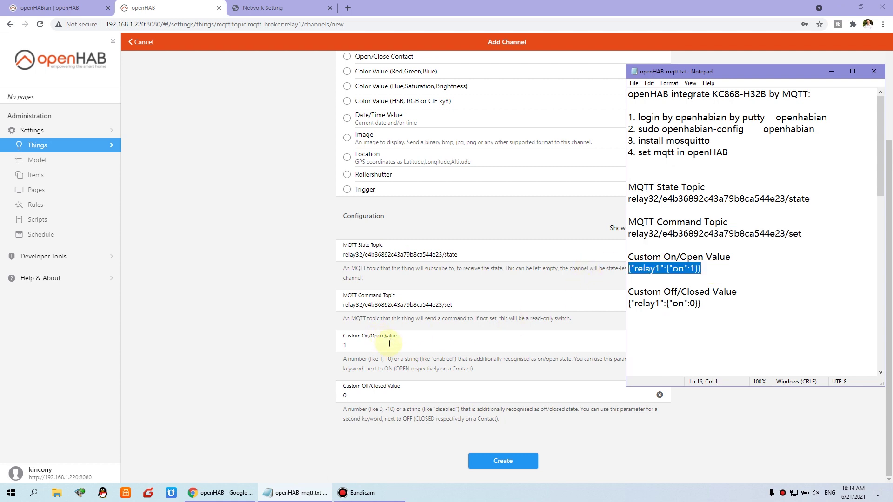
pyautogui.doubleClick(393, 345)
pyautogui.hotkey('ctrl', 'v')
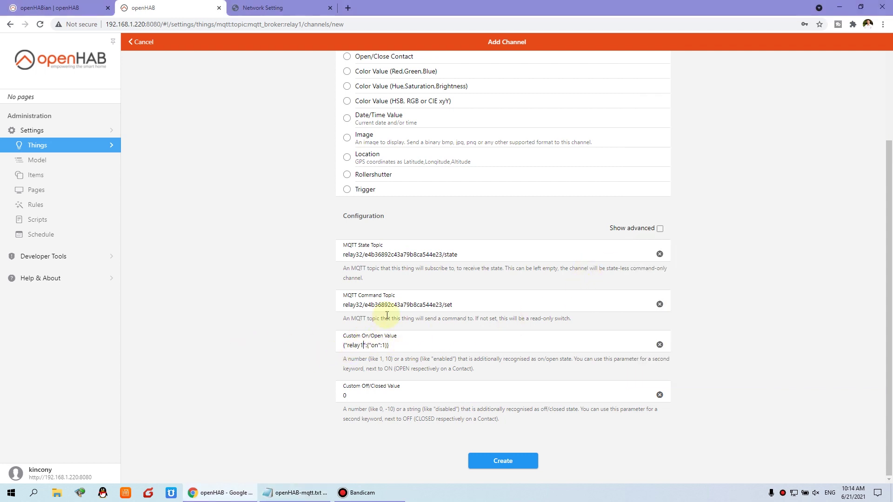
pyautogui.click(299, 492)
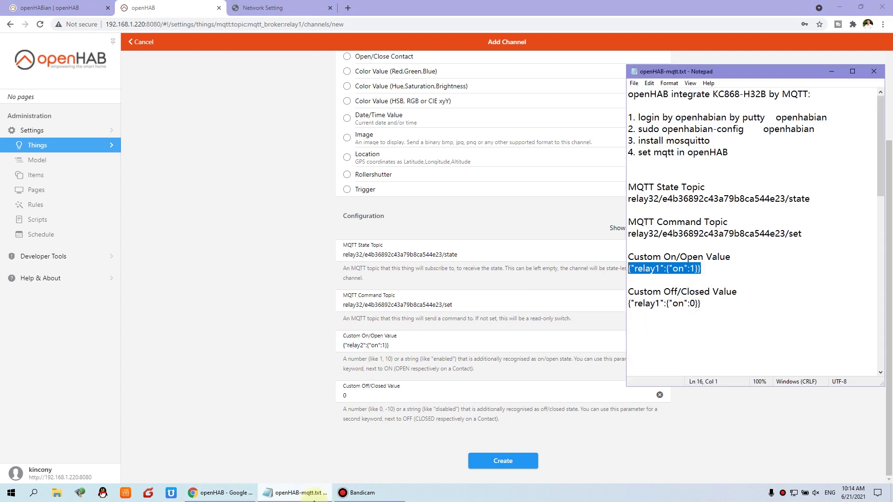
pyautogui.moveTo(712, 305); pyautogui.dragTo(605, 302)
pyautogui.hotkey('ctrl', 'c')
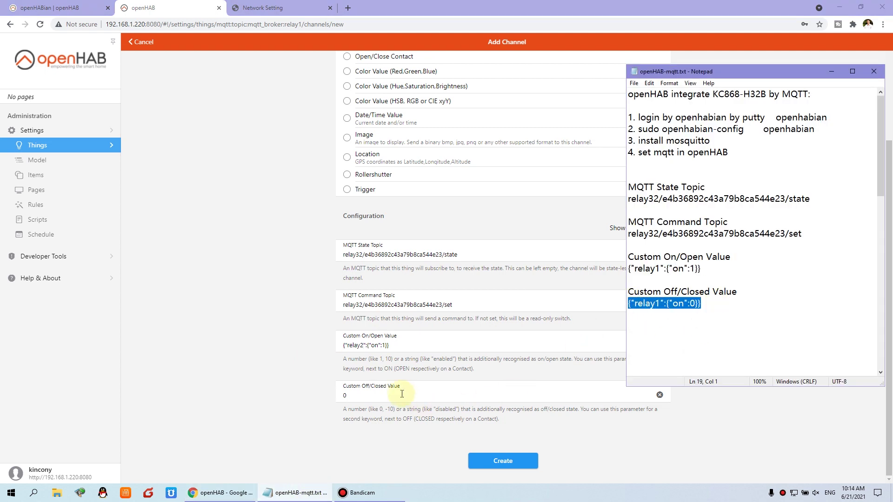
pyautogui.doubleClick(367, 395)
pyautogui.hotkey('ctrl', 'v')
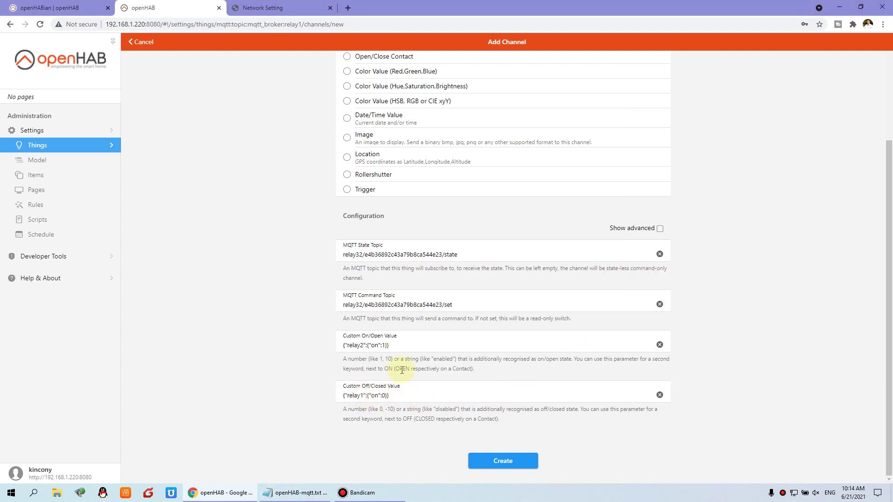
pyautogui.click(503, 460)
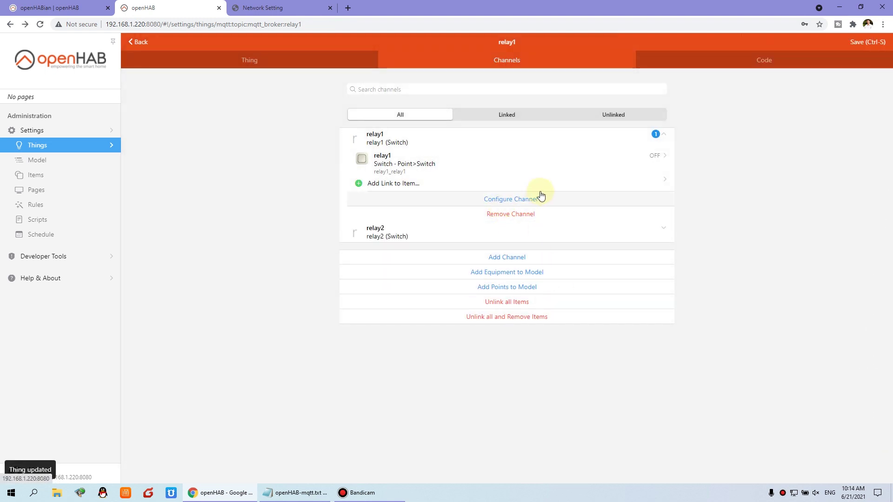
# Expand the relay2 channel and start linking it to a new Switch item.
pyautogui.click(464, 147)
pyautogui.click(460, 145)
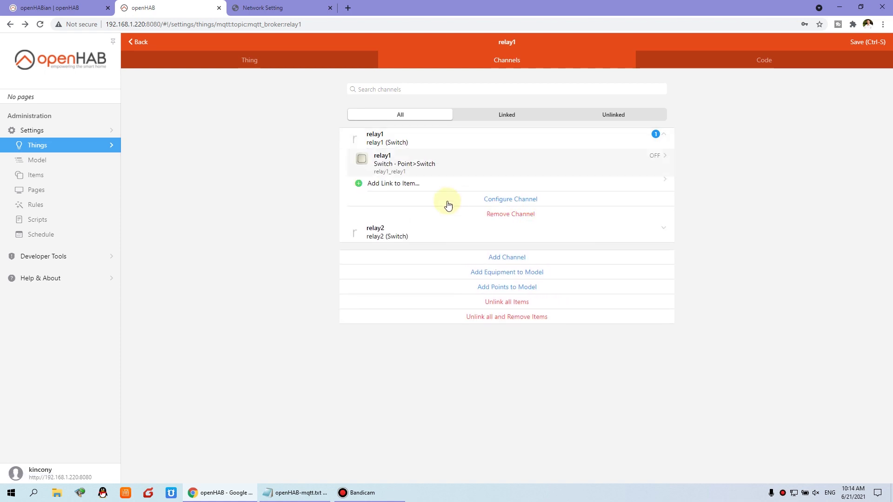
pyautogui.click(461, 237)
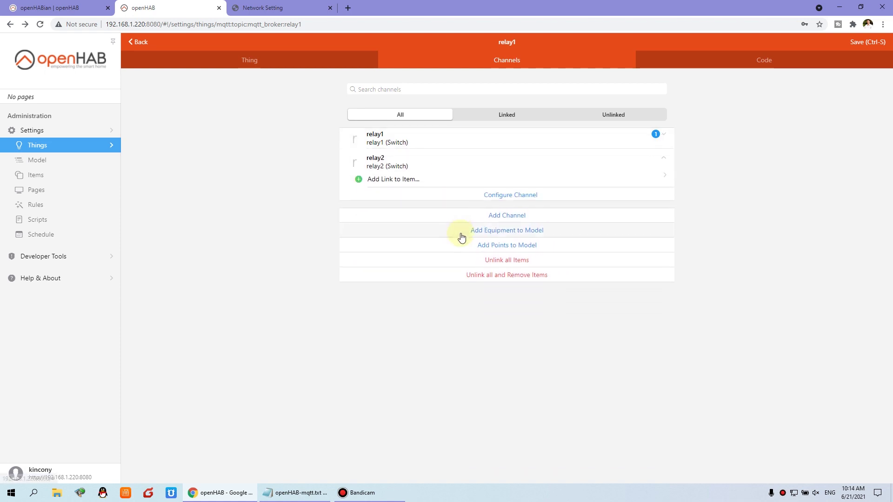
pyautogui.click(391, 179)
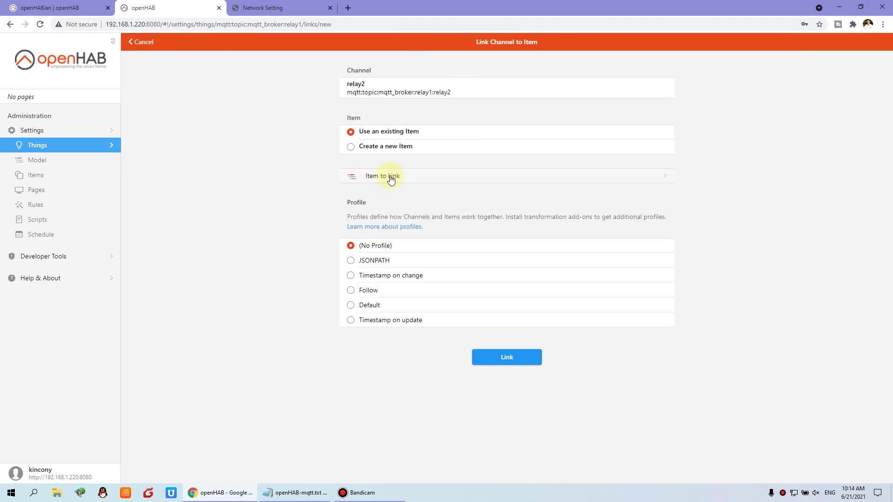
pyautogui.click(351, 147)
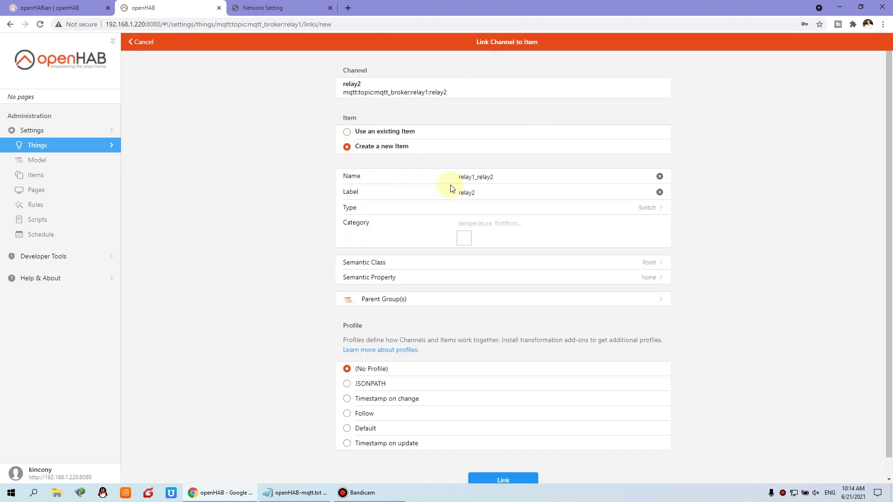
pyautogui.click(474, 209)
pyautogui.click(316, 170)
# Give the item category wallswitch and semantic class Switch, link it, and open its link page.
pyautogui.write('wall')
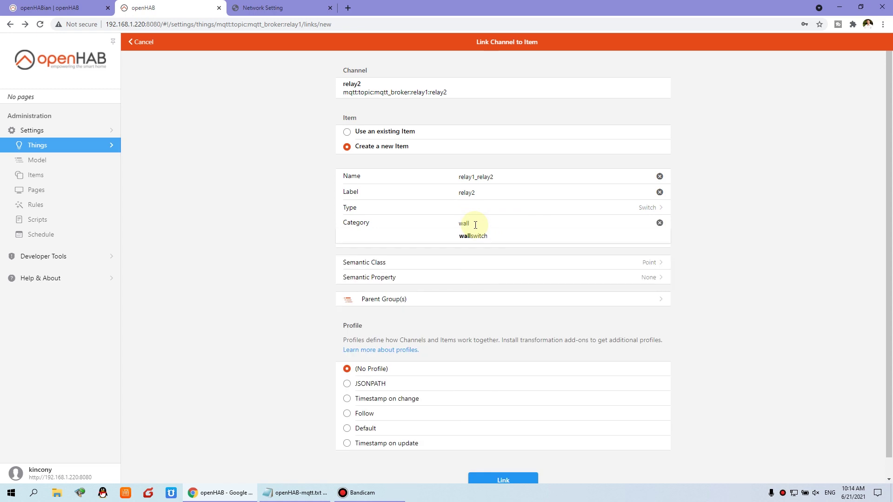
pyautogui.click(483, 236)
pyautogui.click(465, 264)
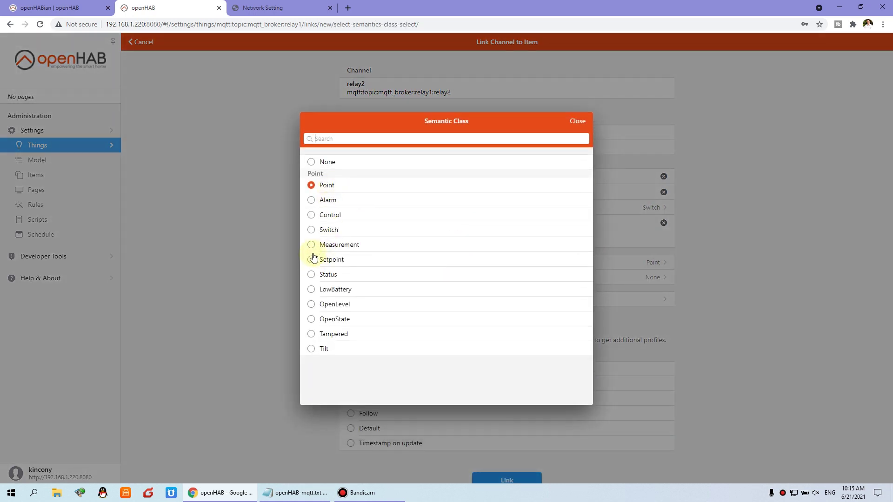
pyautogui.click(312, 230)
pyautogui.scroll(-1, 512, 442)
pyautogui.click(509, 467)
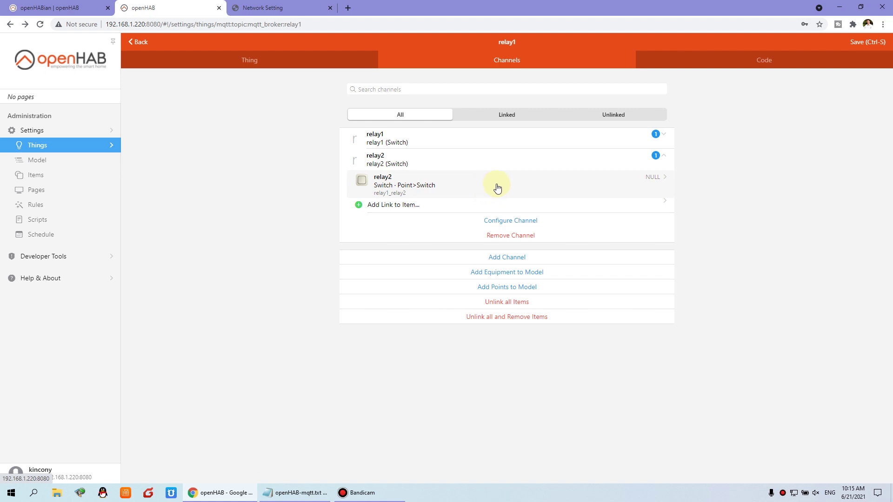
pyautogui.click(498, 187)
# Toggle relay2 on and off twice, then return to the relay1 channels list.
pyautogui.click(510, 91)
pyautogui.click(509, 91)
pyautogui.click(510, 92)
pyautogui.click(509, 91)
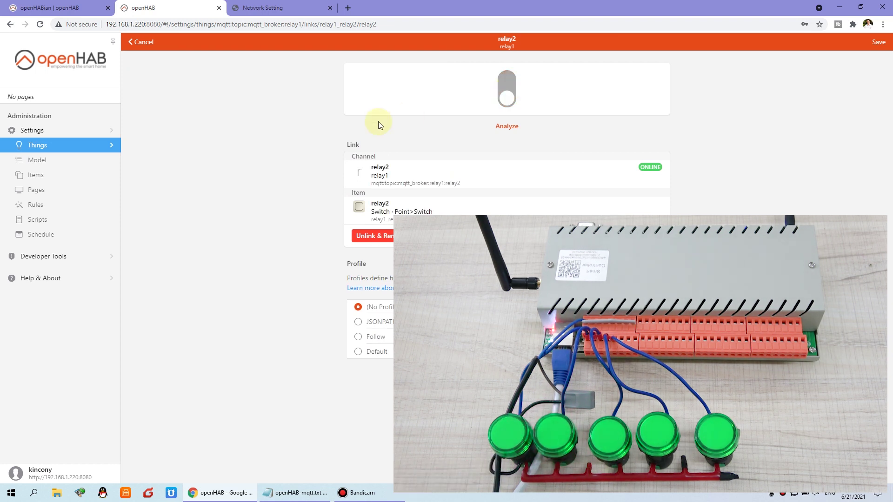
pyautogui.click(136, 42)
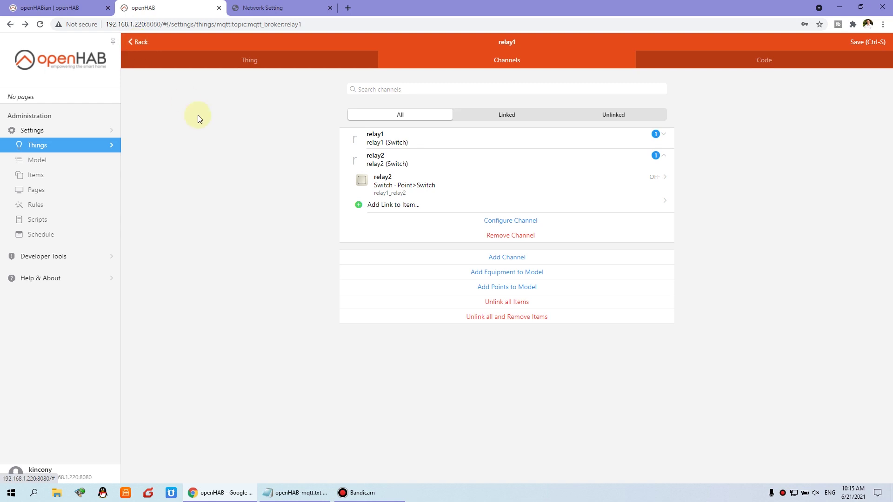
# Add a new On/Off Switch channel with identifier and label relay3.
pyautogui.click(531, 261)
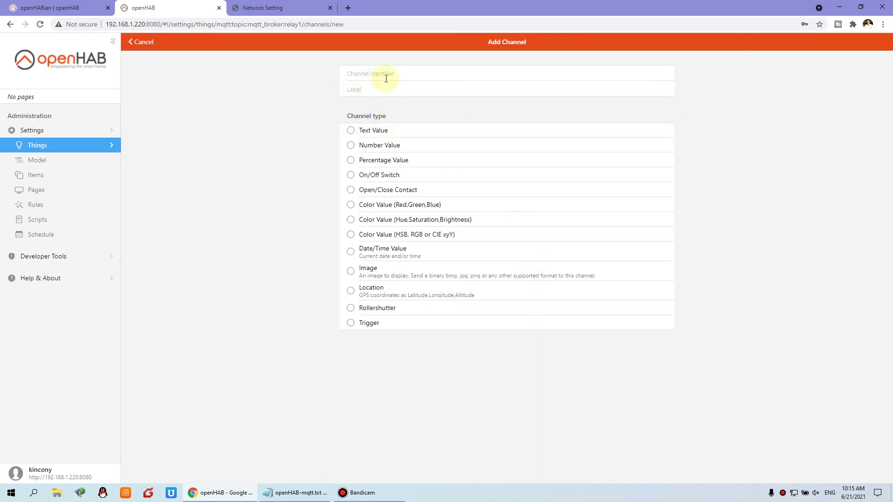
pyautogui.write('relay3')
pyautogui.moveTo(372, 74); pyautogui.dragTo(200, 74)
pyautogui.click(377, 93)
pyautogui.hotkey('ctrl', 'v')
pyautogui.click(350, 175)
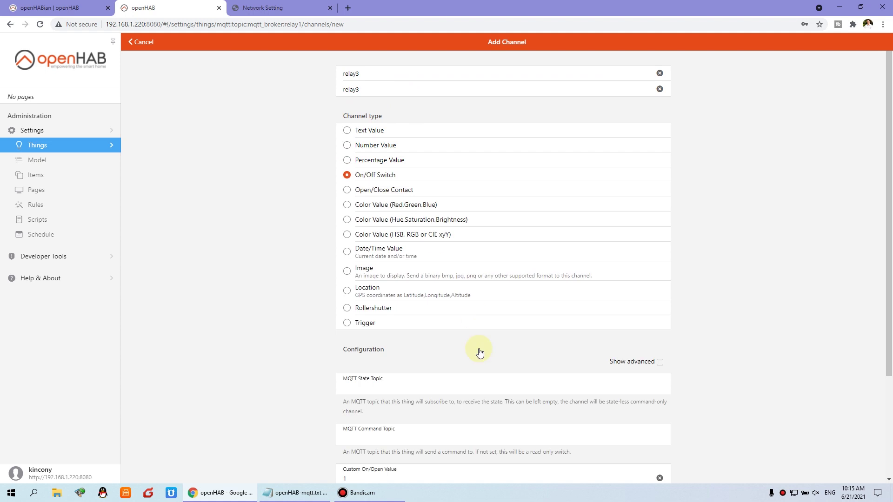
# Paste the board's MQTT state and command topics from the notes.
pyautogui.scroll(-3, 532, 340)
pyautogui.click(294, 492)
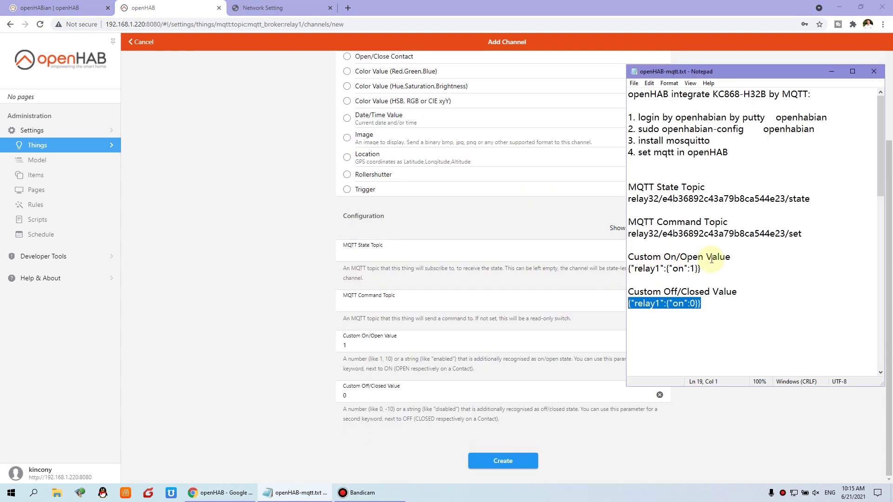
pyautogui.moveTo(809, 198); pyautogui.dragTo(564, 194)
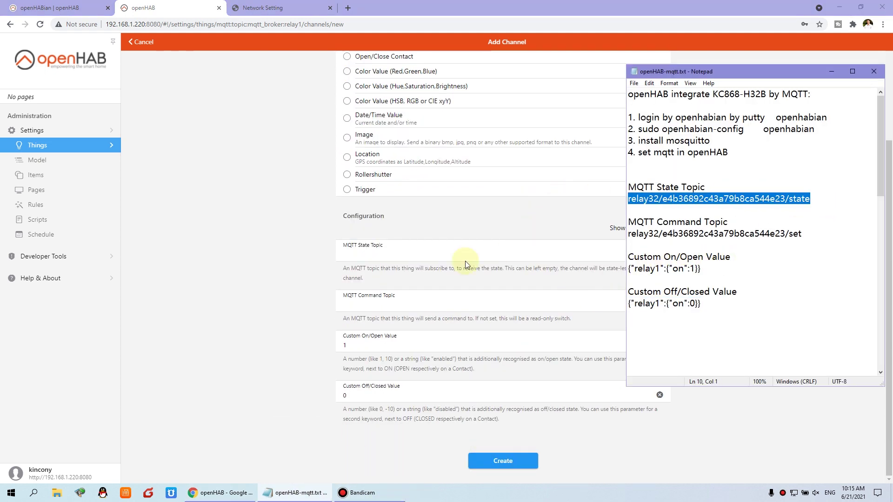
pyautogui.click(390, 255)
pyautogui.hotkey('ctrl', 'v')
pyautogui.click(294, 493)
pyautogui.moveTo(803, 233); pyautogui.dragTo(580, 234)
pyautogui.hotkey('ctrl', 'c')
pyautogui.click(390, 304)
pyautogui.hotkey('ctrl', 'v')
# Set on/off payloads to {"relay3":{"on":1}} and {"relay3":{"on":0}}, then create the channel.
pyautogui.click(319, 496)
pyautogui.moveTo(702, 269); pyautogui.dragTo(603, 271)
pyautogui.moveTo(702, 268); pyautogui.dragTo(603, 272)
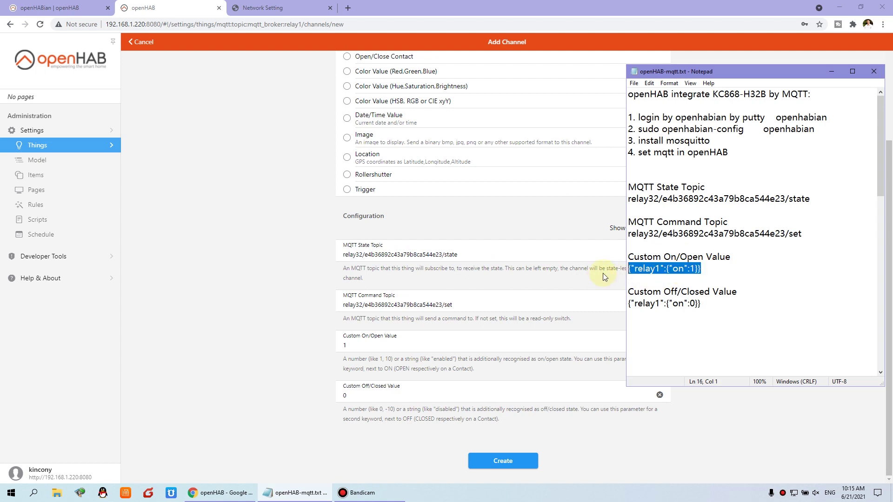
pyautogui.click(405, 344)
pyautogui.hotkey('ctrl', 'a')
pyautogui.hotkey('ctrl', 'v')
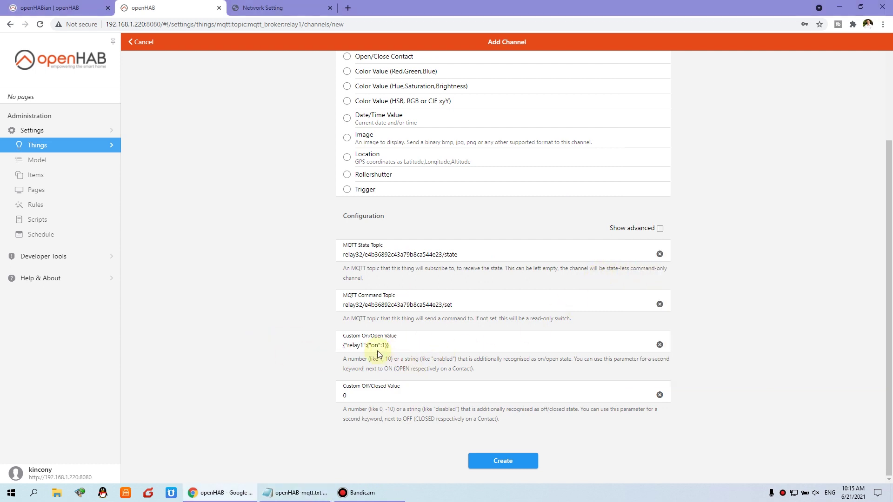
pyautogui.click(361, 345)
pyautogui.press('BackSpace')
pyautogui.write('3')
pyautogui.click(370, 396)
pyautogui.hotkey('ctrl', 'a')
pyautogui.hotkey('ctrl', 'v')
pyautogui.click(514, 460)
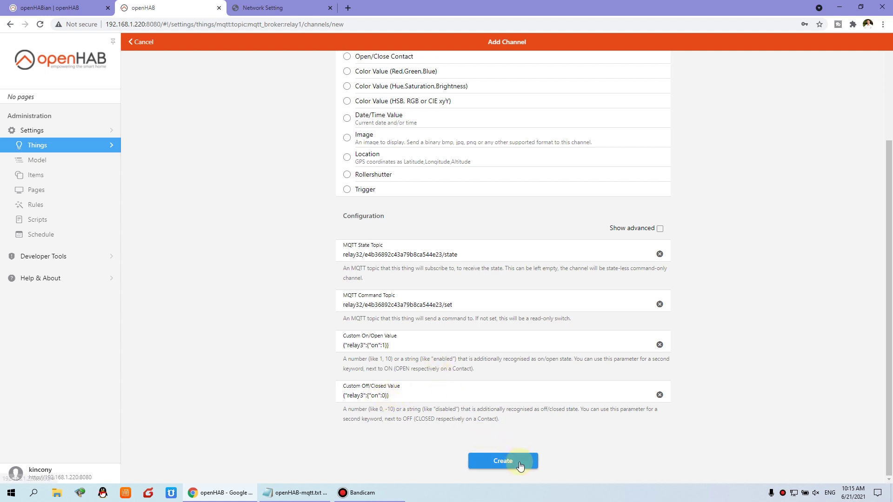
pyautogui.click(506, 255)
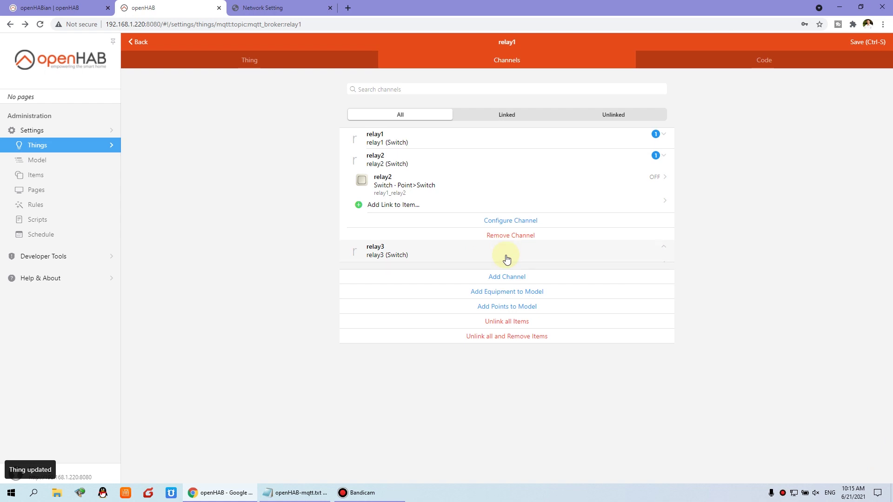
# Start linking relay3 to a newly created item of type Switch.
pyautogui.click(410, 200)
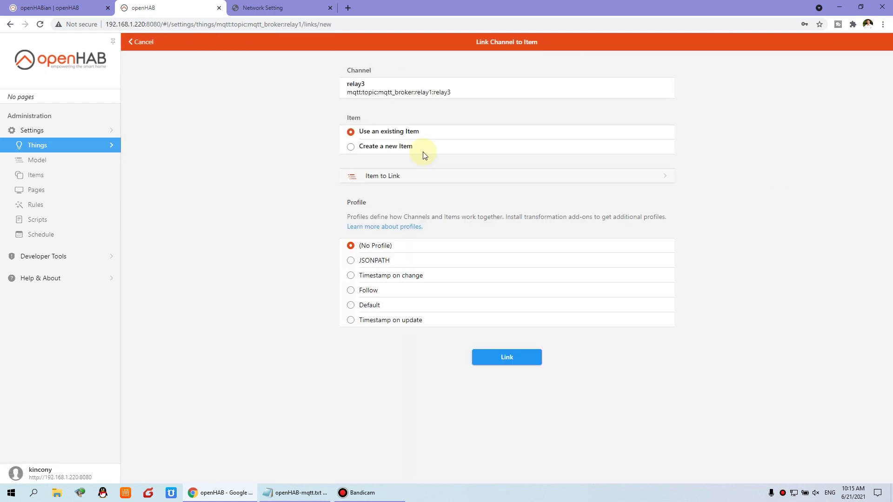
pyautogui.click(352, 147)
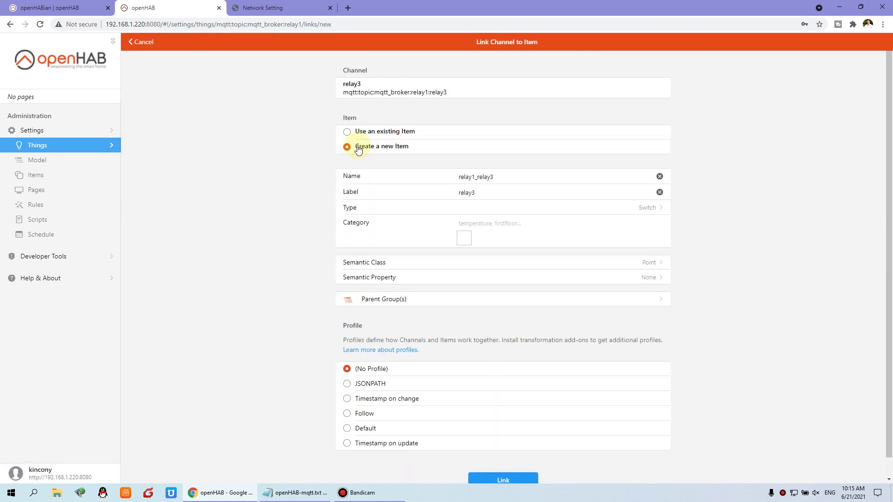
pyautogui.click(471, 212)
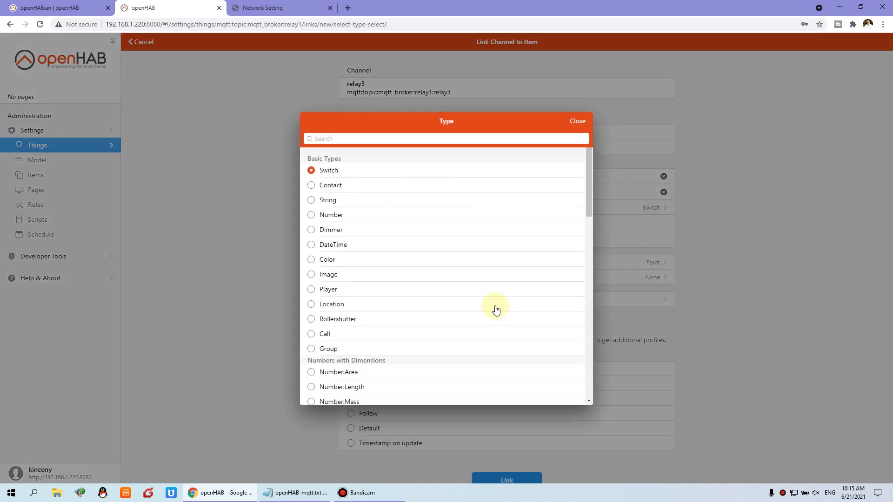
pyautogui.click(357, 176)
pyautogui.click(481, 208)
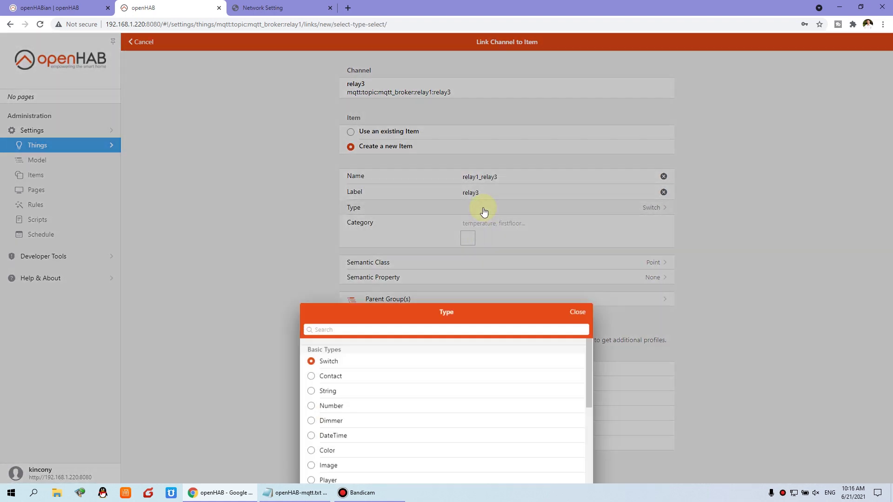
pyautogui.click(420, 171)
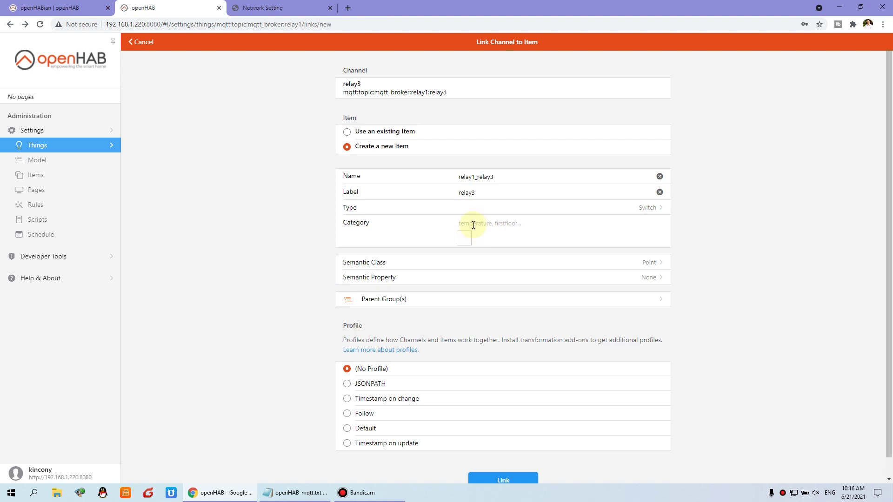
# Give the item relay1_relay3 category wallswitch and semantic class Switch, then link it.
pyautogui.write('wa')
pyautogui.click(483, 240)
pyautogui.click(478, 263)
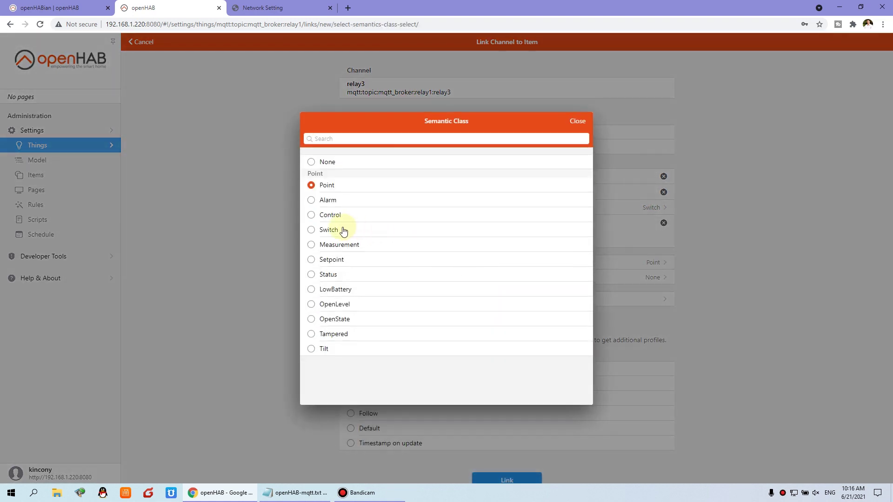
pyautogui.click(314, 229)
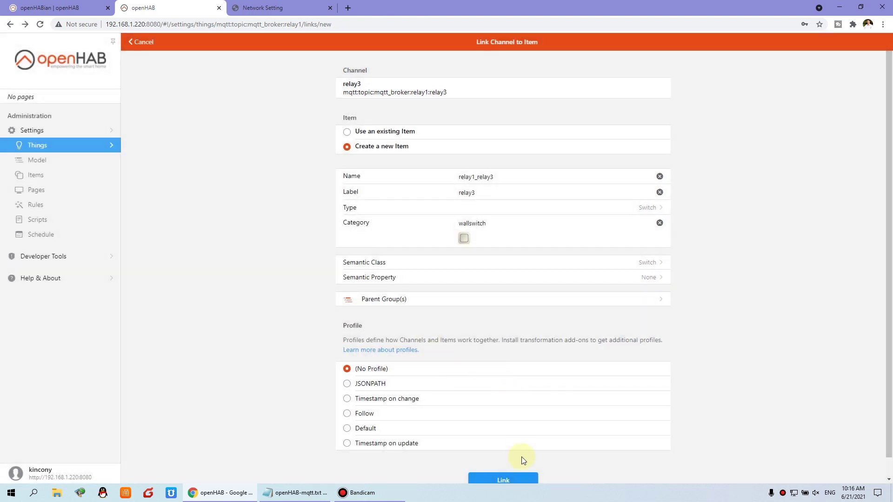
pyautogui.click(517, 483)
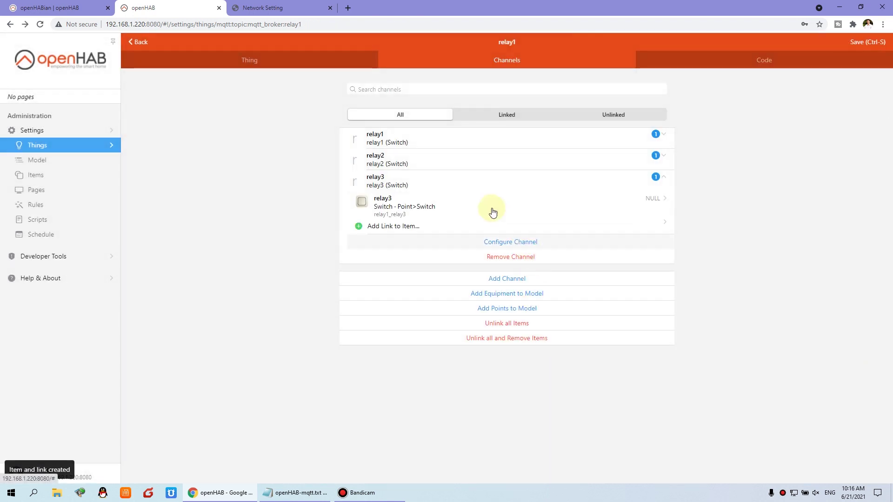
# In the Semantic Model, switch relay1 and relay2 on, then view relay3's details.
pyautogui.click(38, 165)
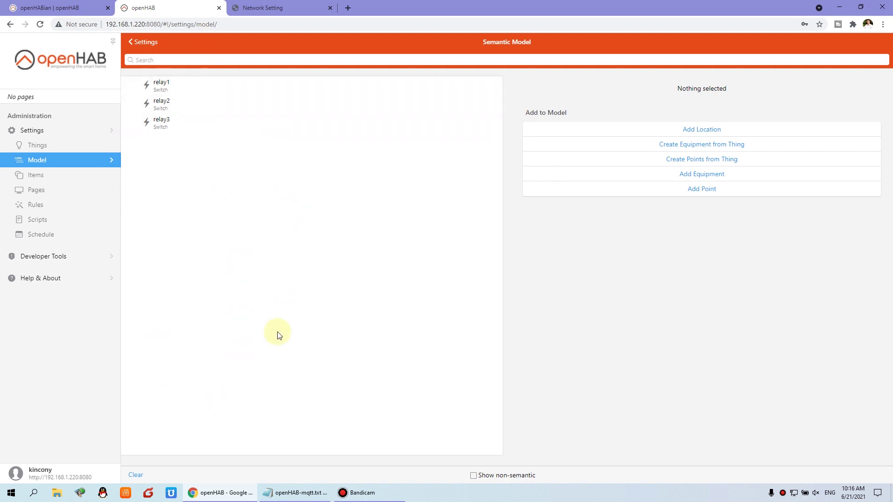
pyautogui.click(191, 84)
pyautogui.click(700, 110)
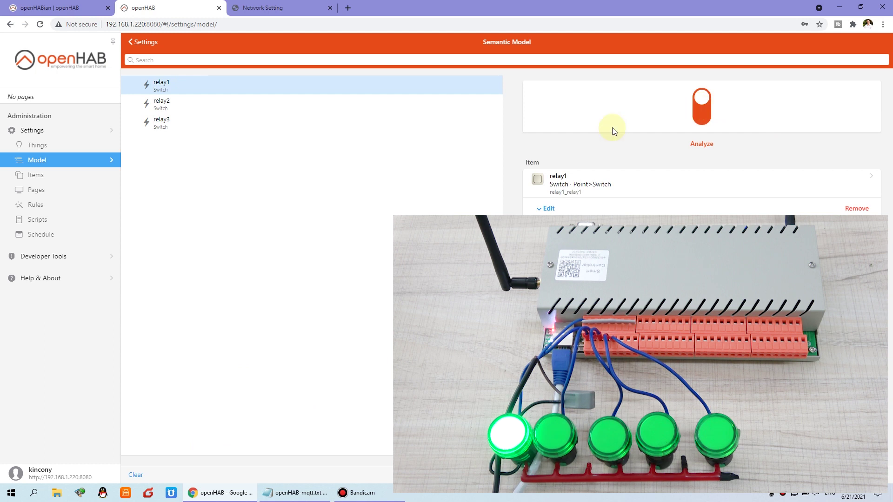
pyautogui.click(200, 104)
pyautogui.click(700, 111)
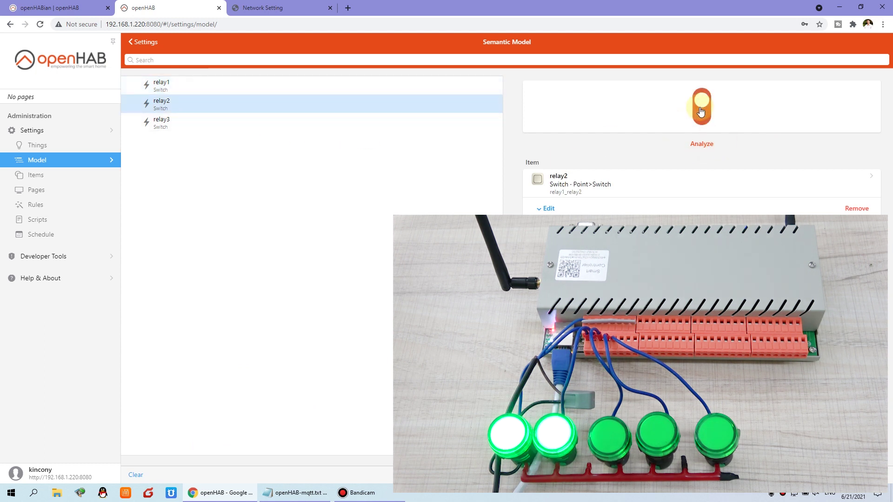
pyautogui.click(219, 128)
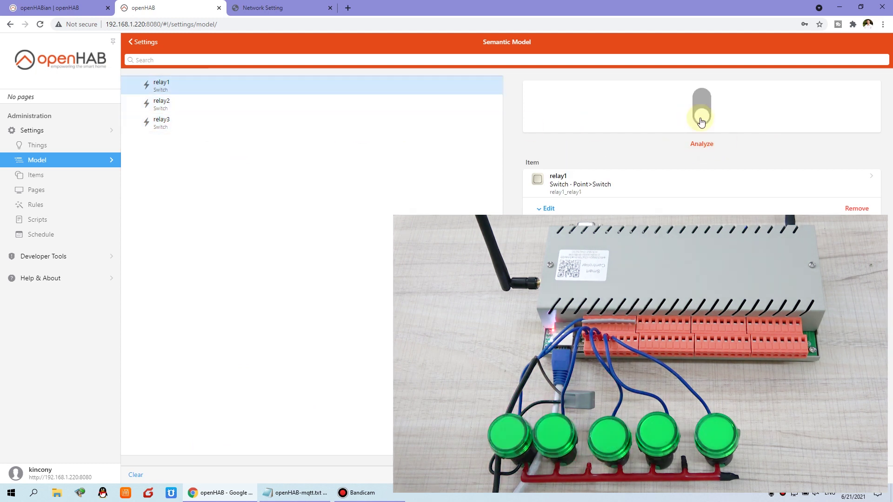